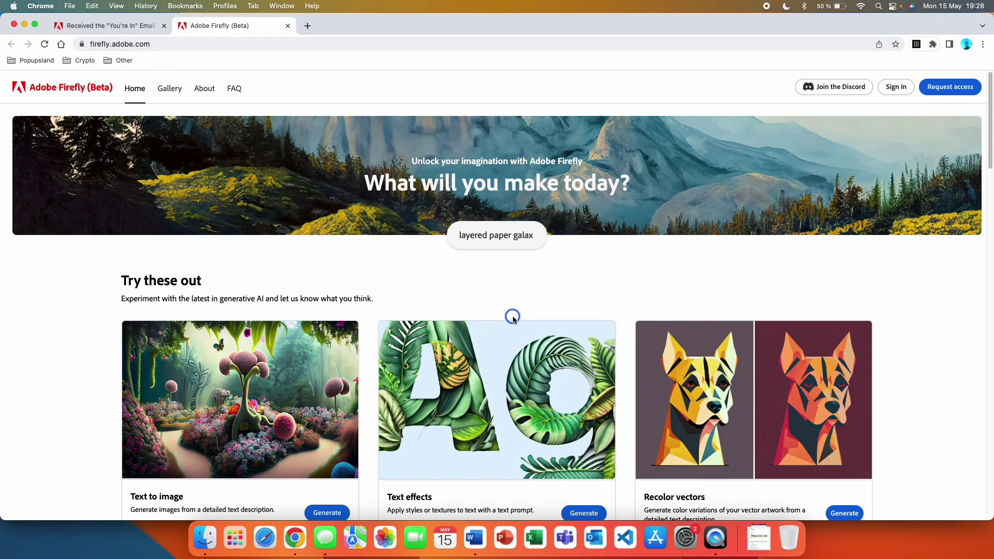
Open the Adobe Firefly invite request form from the community thread.
scroll(512, 316, down, 4)
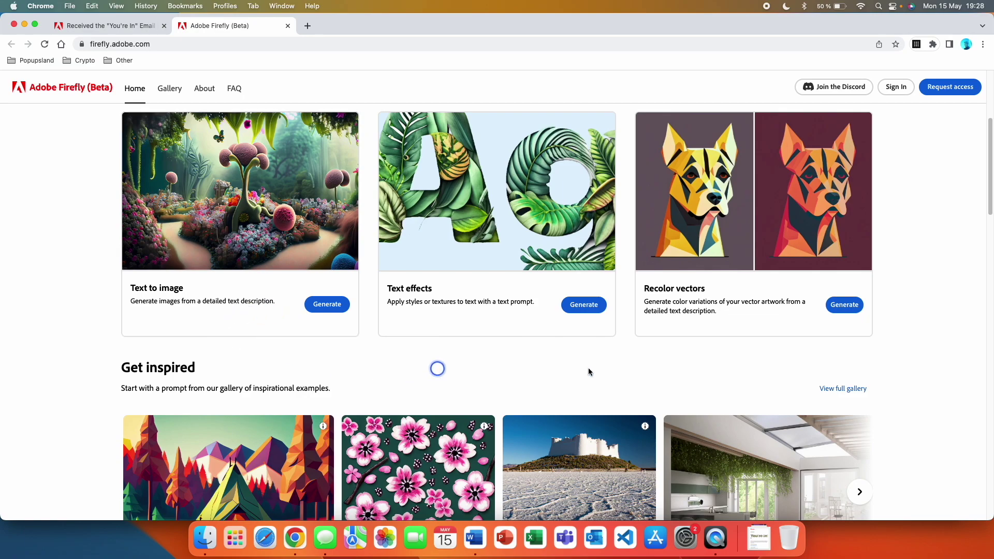
scroll(595, 370, down, 2)
scroll(612, 370, down, 4)
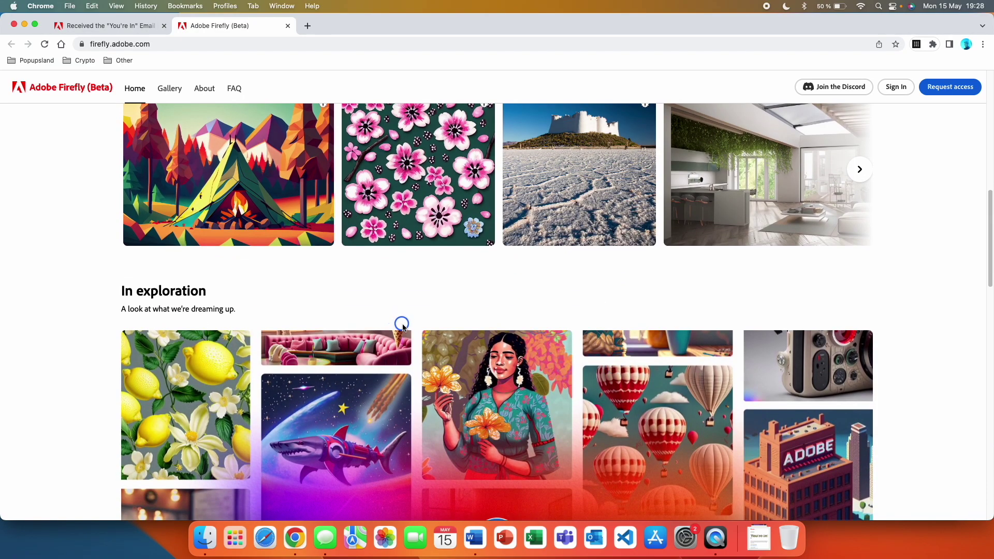
scroll(403, 328, down, 4)
scroll(865, 270, up, 20)
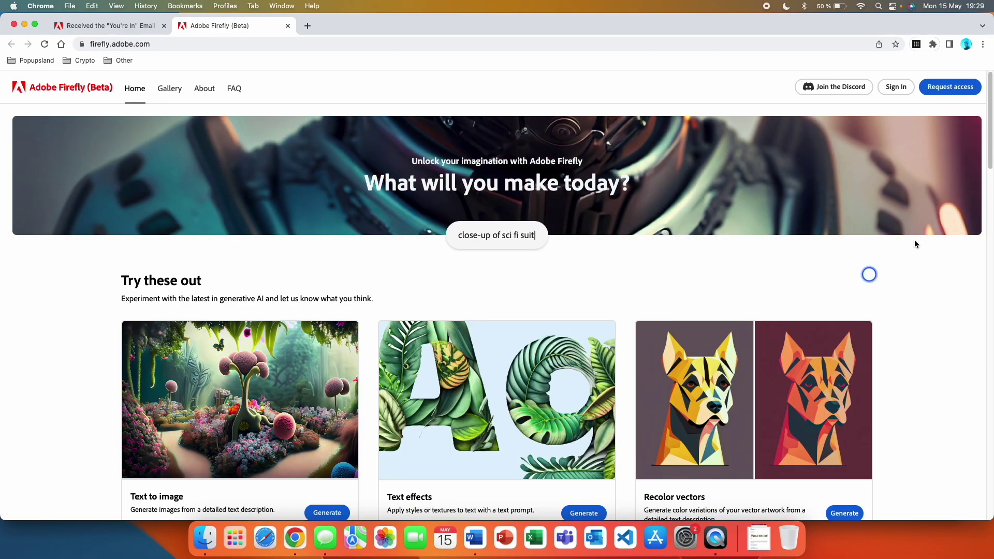
click(959, 89)
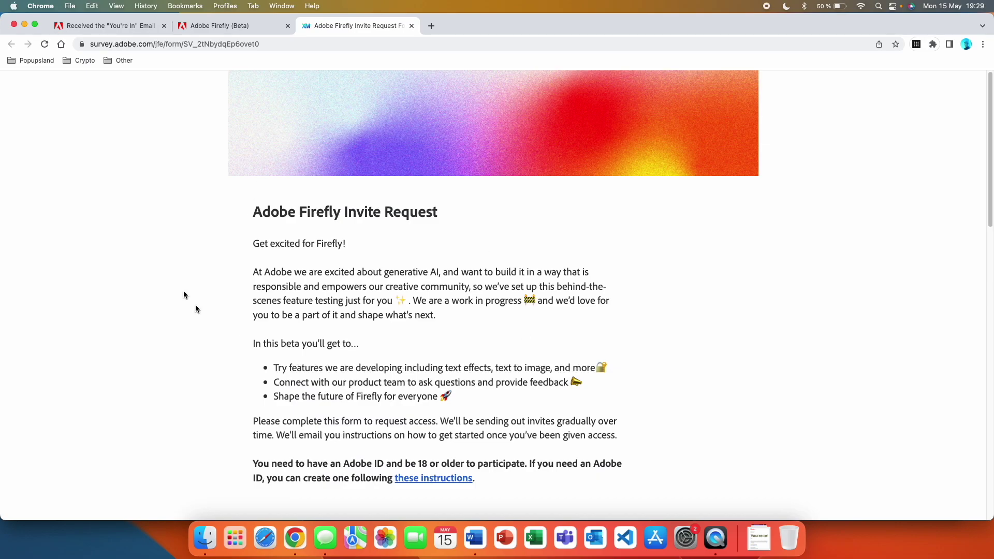
Look through the invite request form, then go back to the Support Community thread.
scroll(592, 357, down, 15)
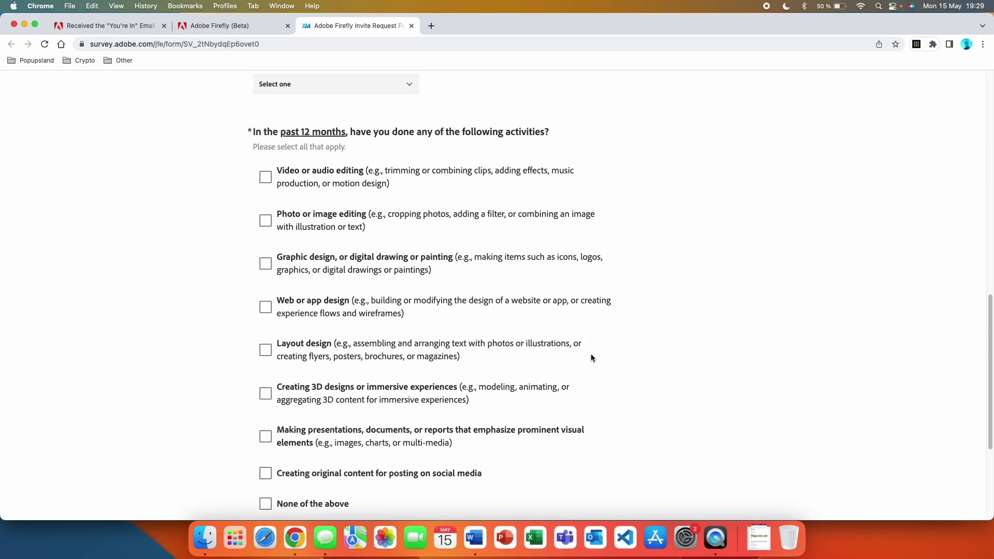
scroll(591, 355, up, 15)
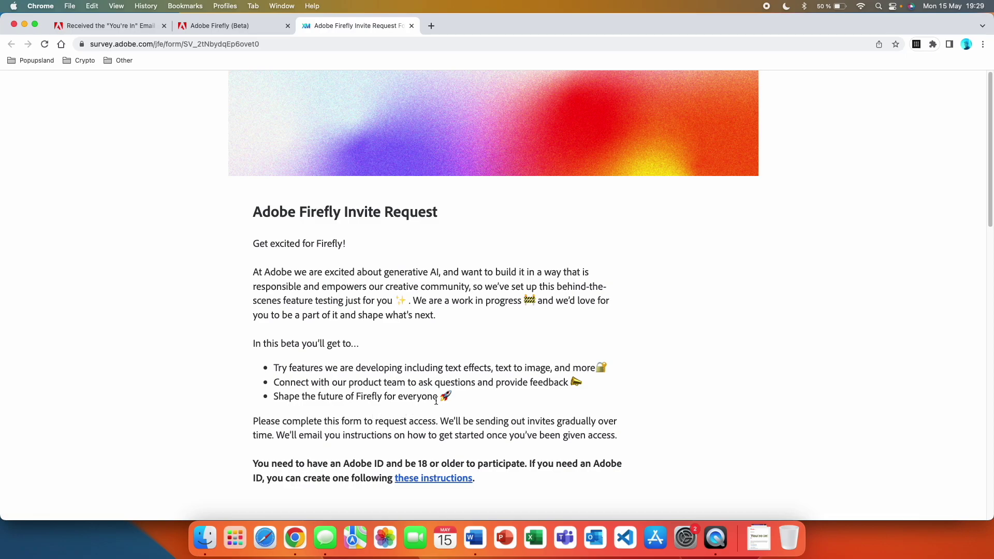
scroll(436, 401, down, 1)
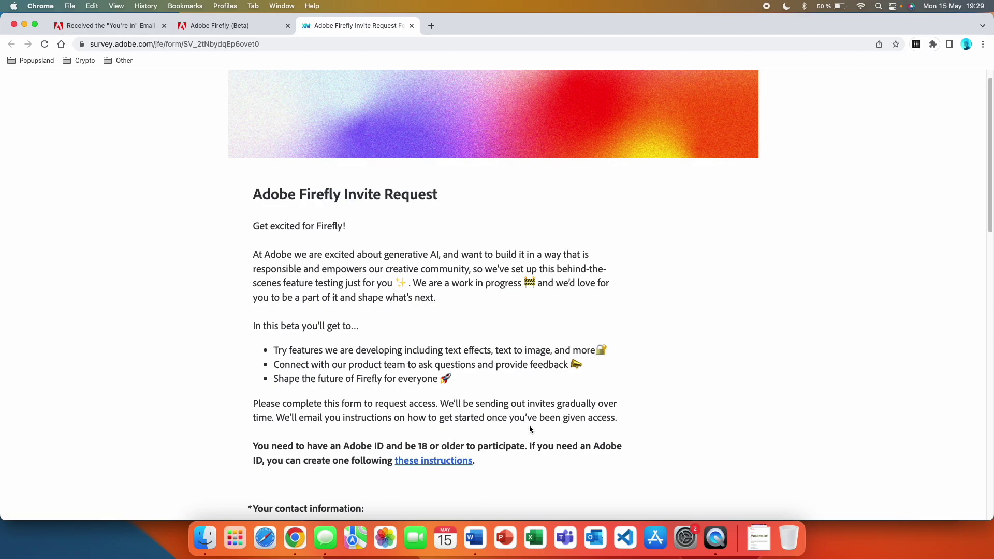
scroll(623, 430, down, 3)
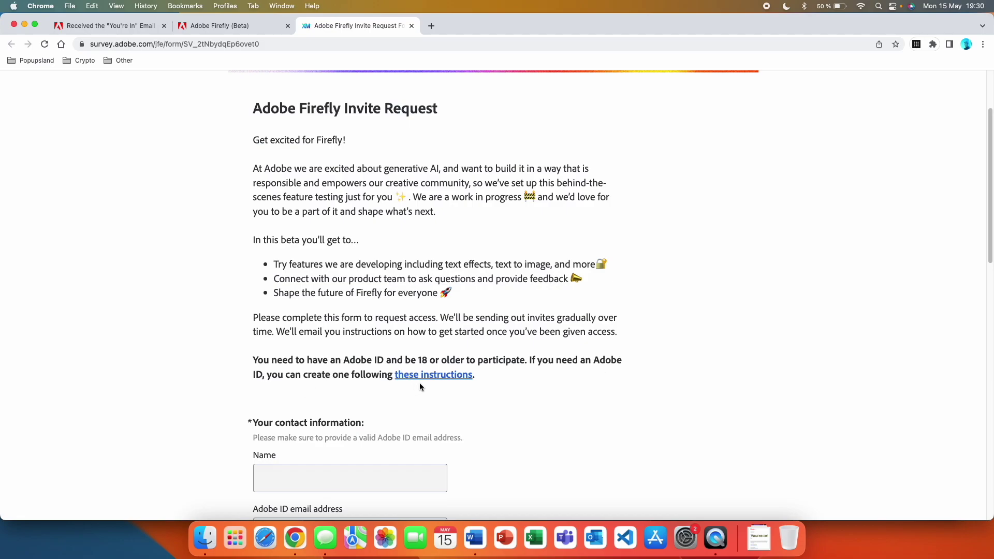
key(super+1)
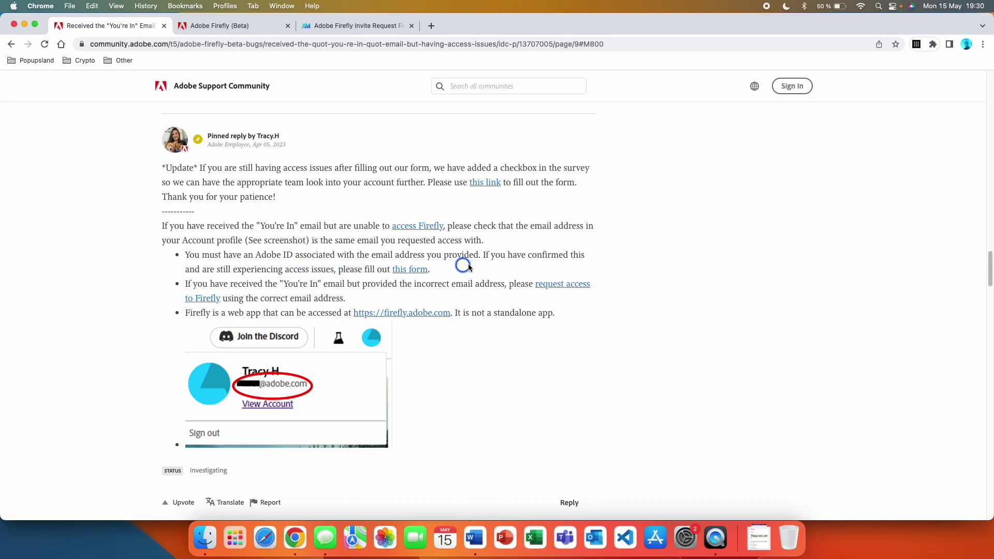
Bring up the Adobe ID instructions help page and dismiss the region suggestion popup.
key(ctrl+Tab)
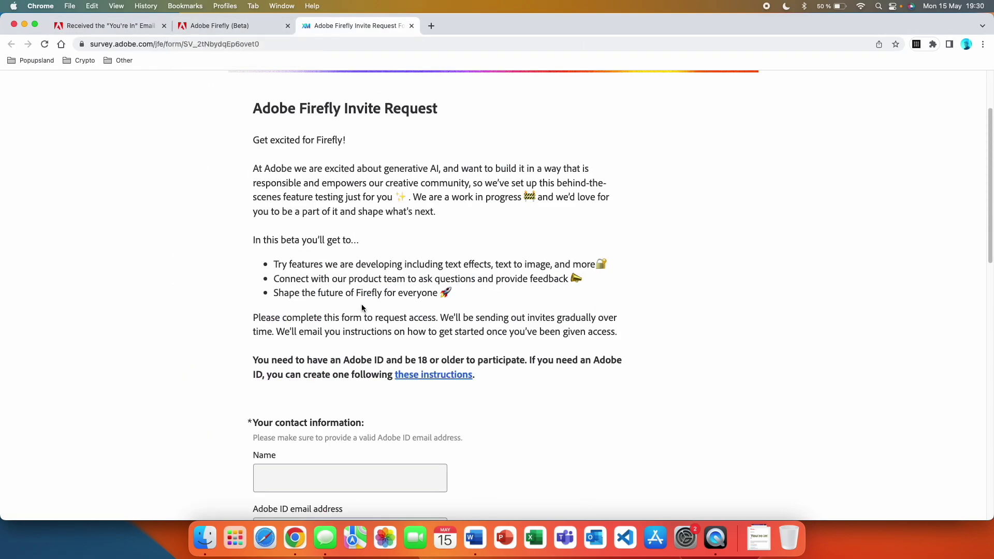
right_click(461, 376)
key(Escape)
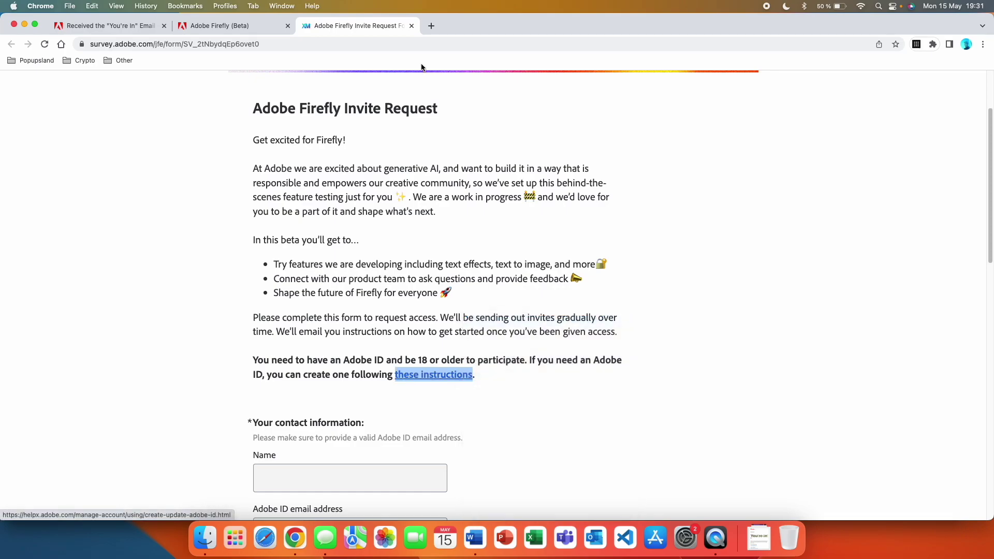
click(439, 25)
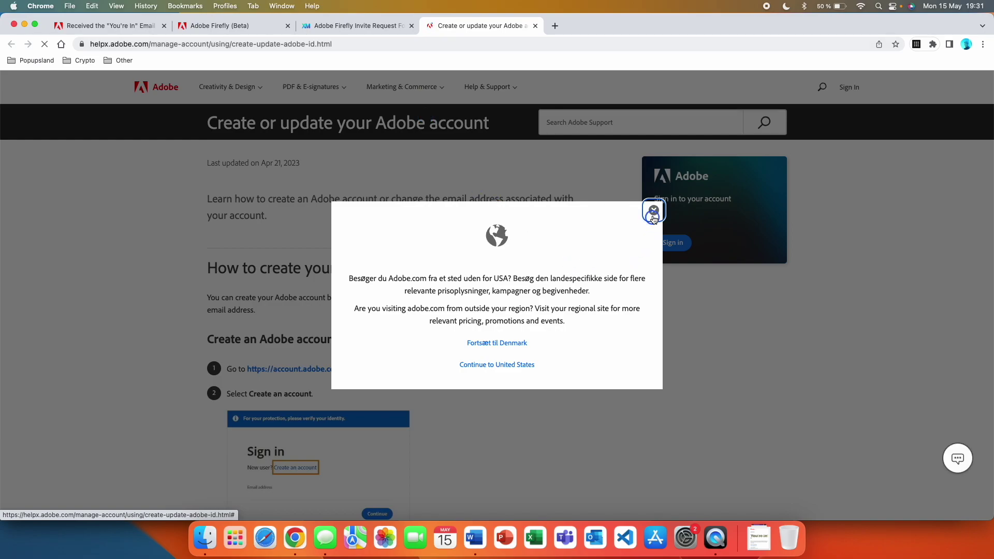
click(653, 212)
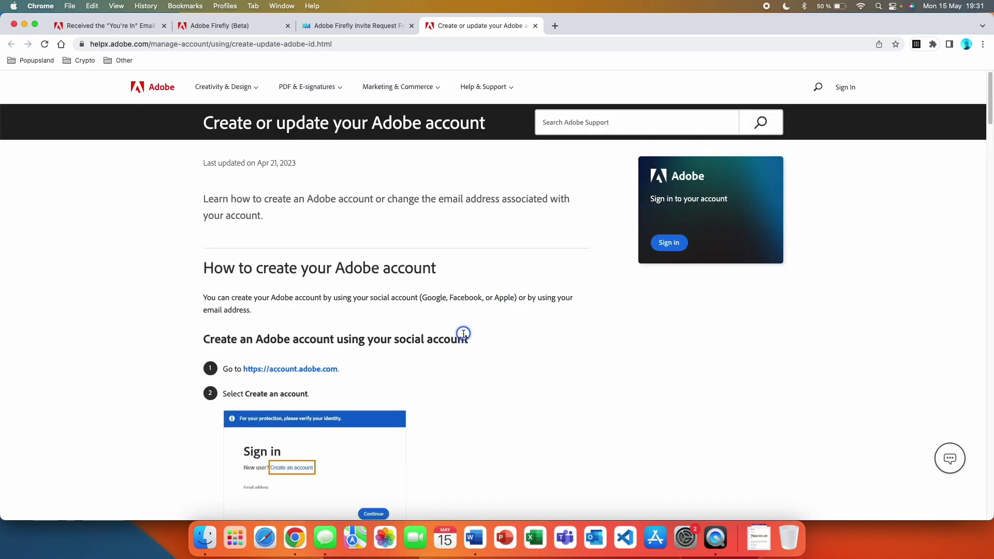
Sign in to account.adobe.com with Google and accept the updated Terms of Use.
click(284, 371)
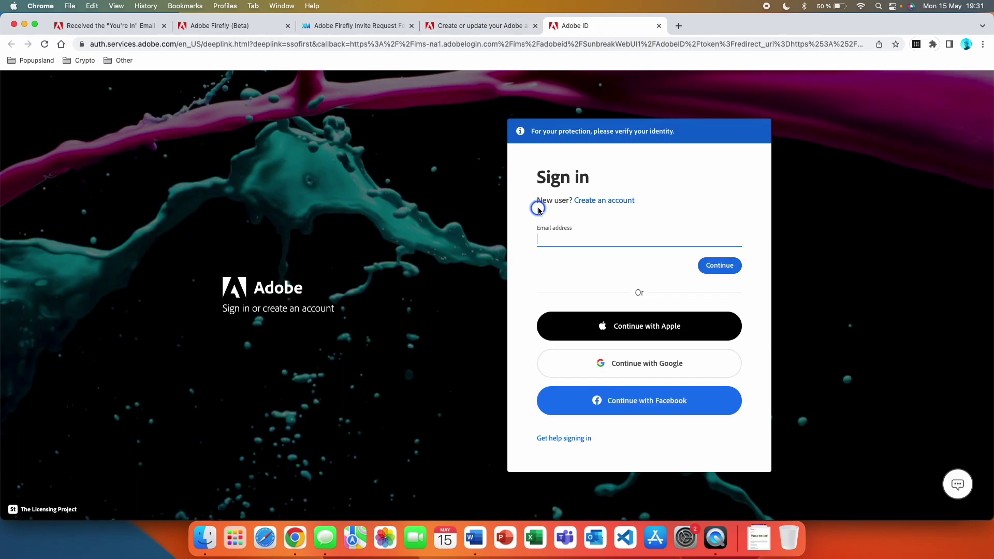
click(616, 205)
click(593, 232)
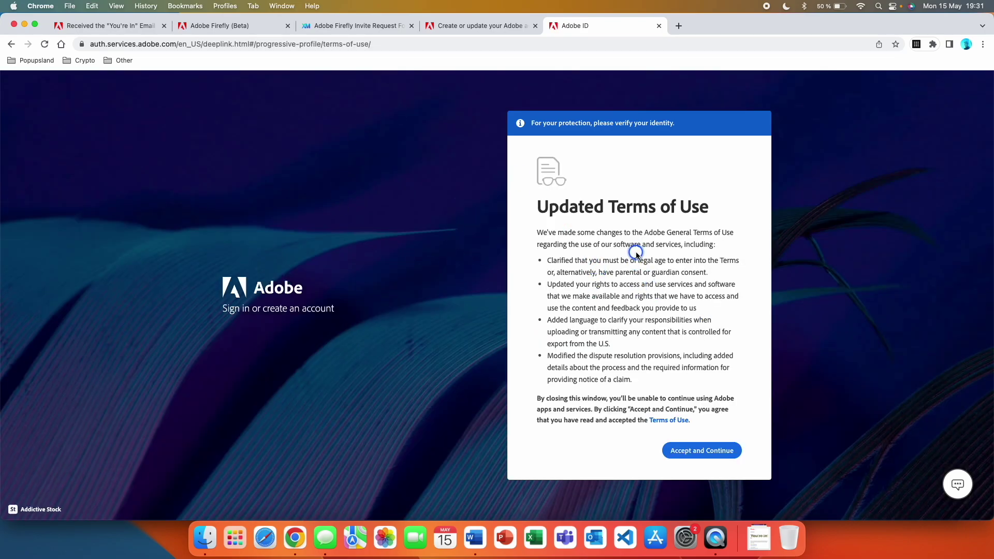
click(704, 453)
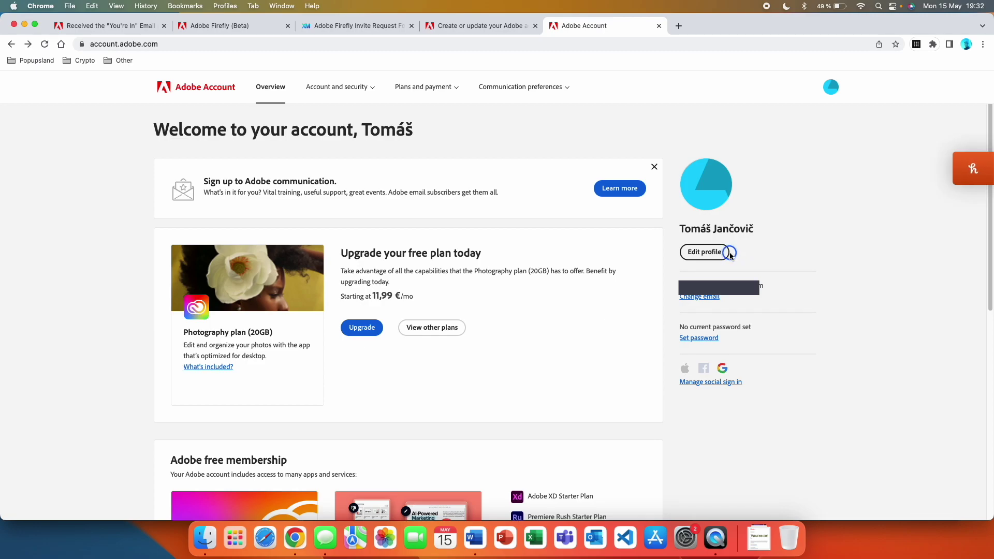
Check the account name and primary email in the profile's Account information section, then return to the form.
click(698, 257)
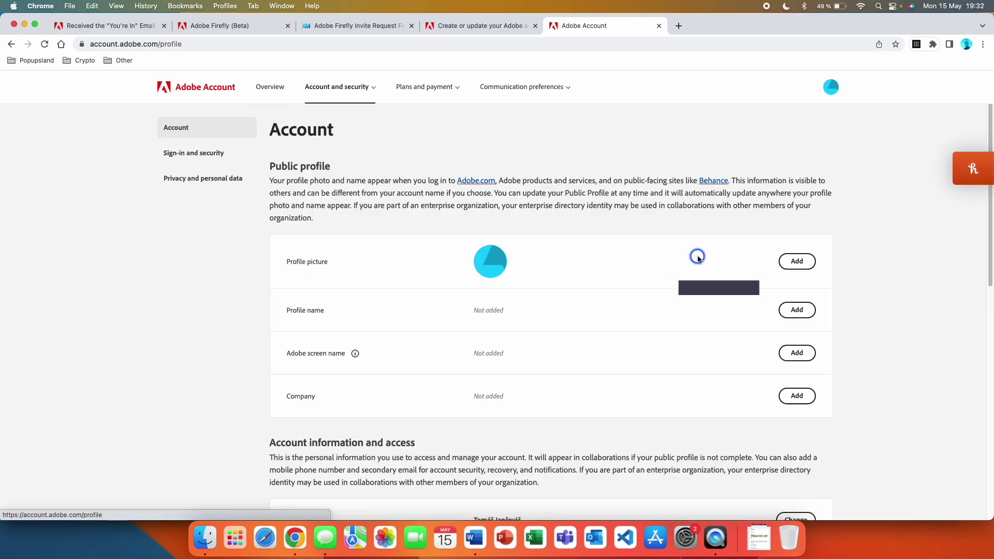
scroll(415, 287, down, 6)
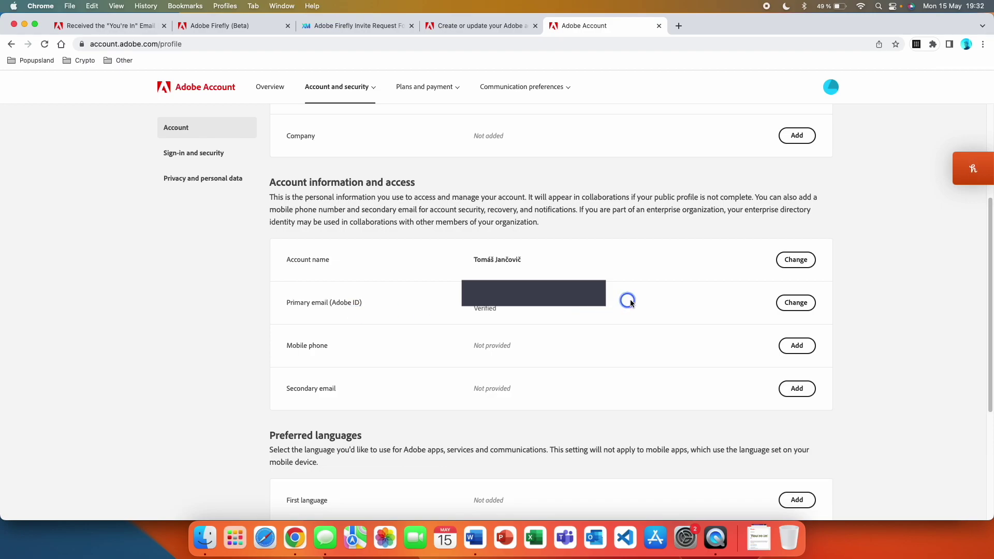
key(super+3)
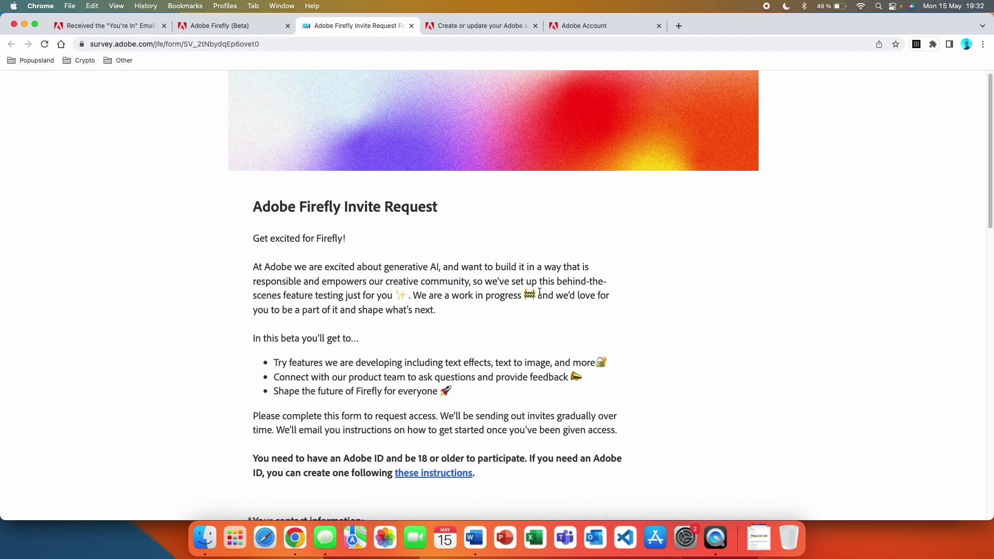
Fill in the form's contact name and e-mail from saved autofill details.
scroll(540, 291, down, 6)
click(360, 291)
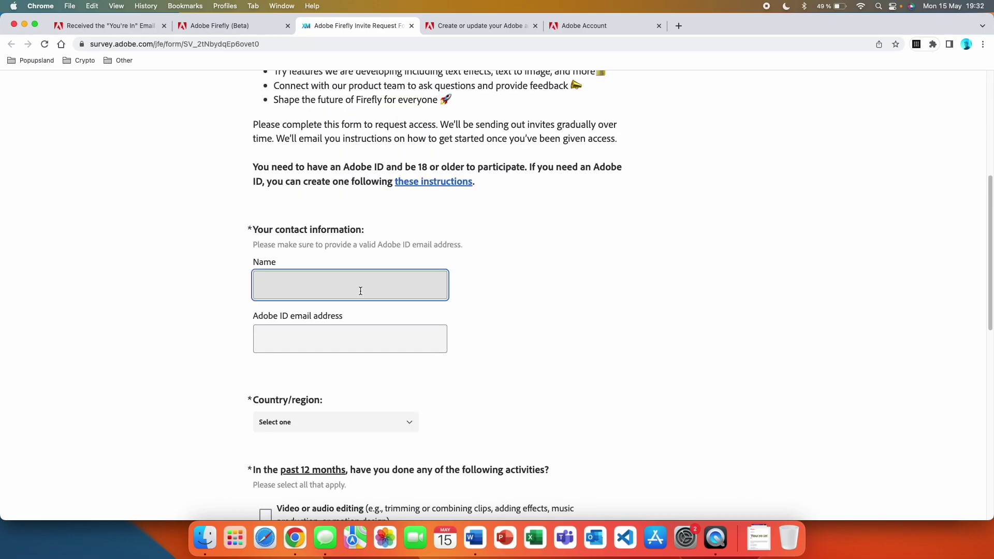
text(To)
click(338, 316)
scroll(337, 180, down, 3)
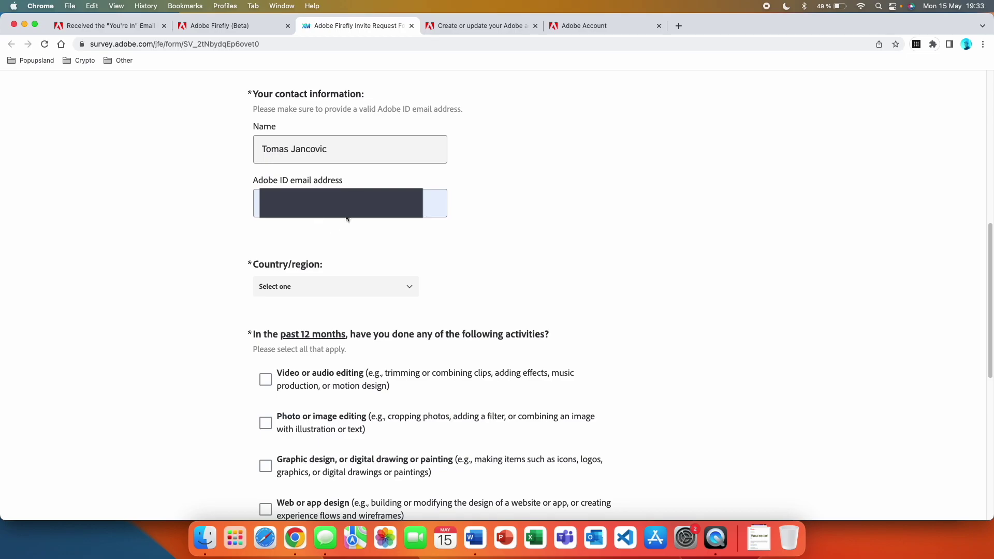
Cross-check the account details on the profile page and return to the form's activity questions.
click(590, 25)
mouse_move(356, 354)
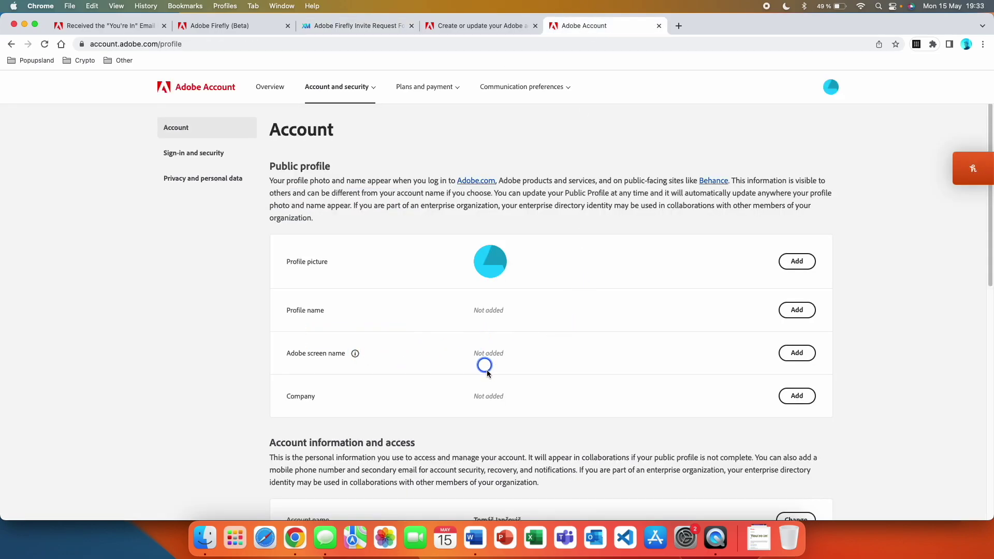
scroll(472, 375, down, 4)
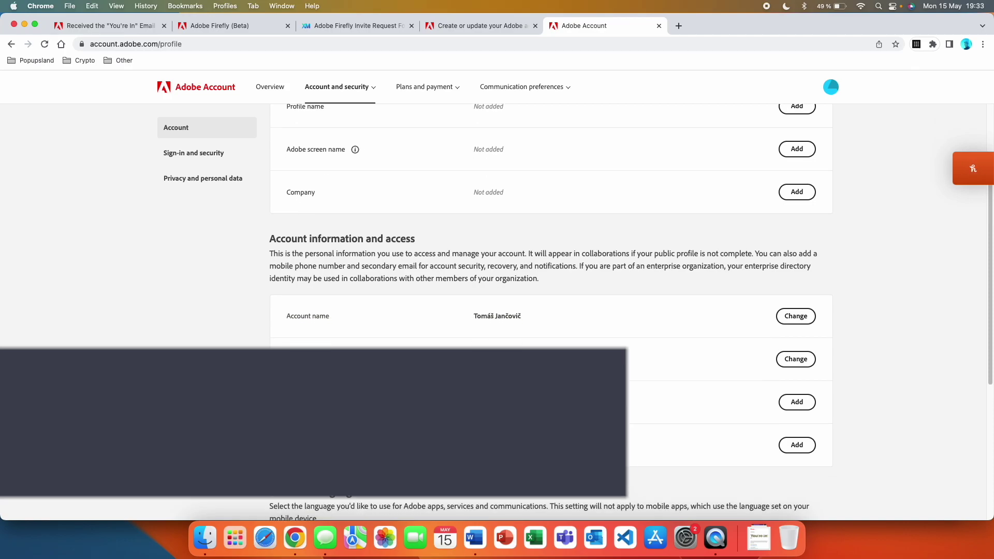
key(super+3)
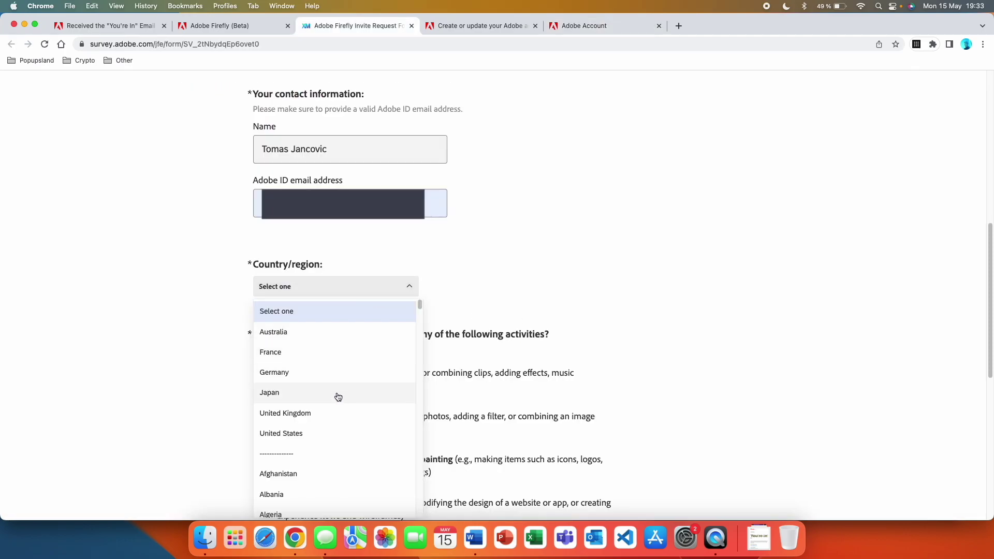
scroll(245, 114, down, 5)
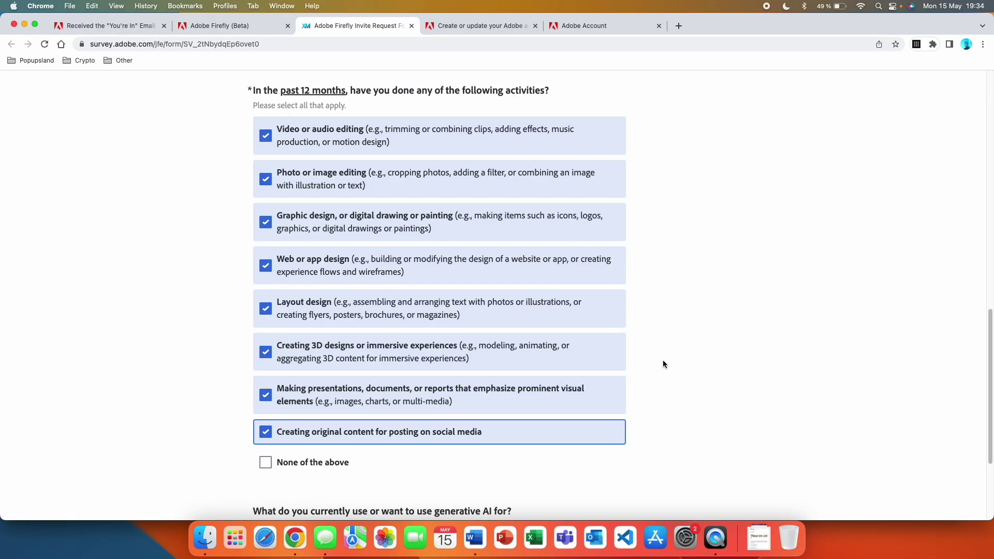
scroll(662, 359, down, 3)
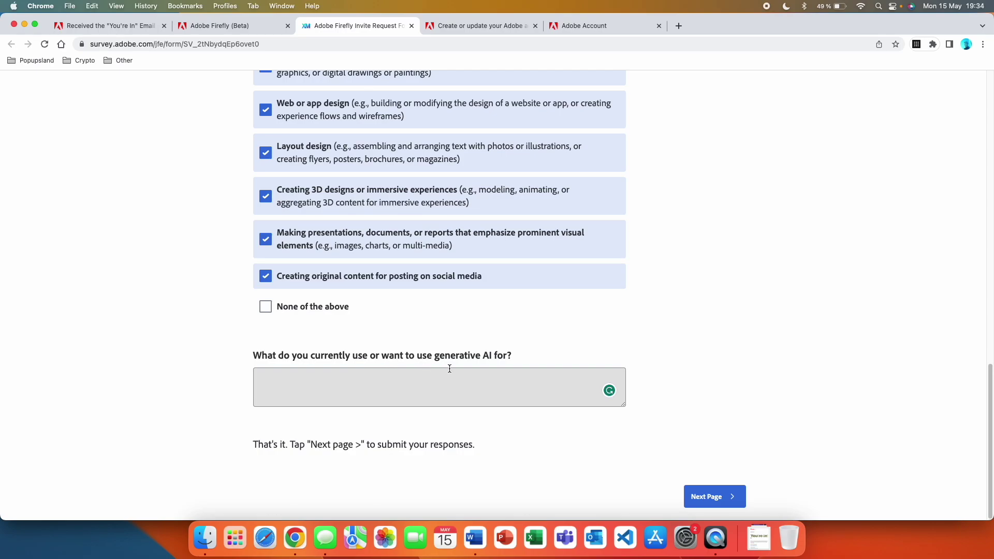
Enter the intended creative uses in the generative-AI answer box and submit the survey.
scroll(414, 393, up, 1)
click(321, 428)
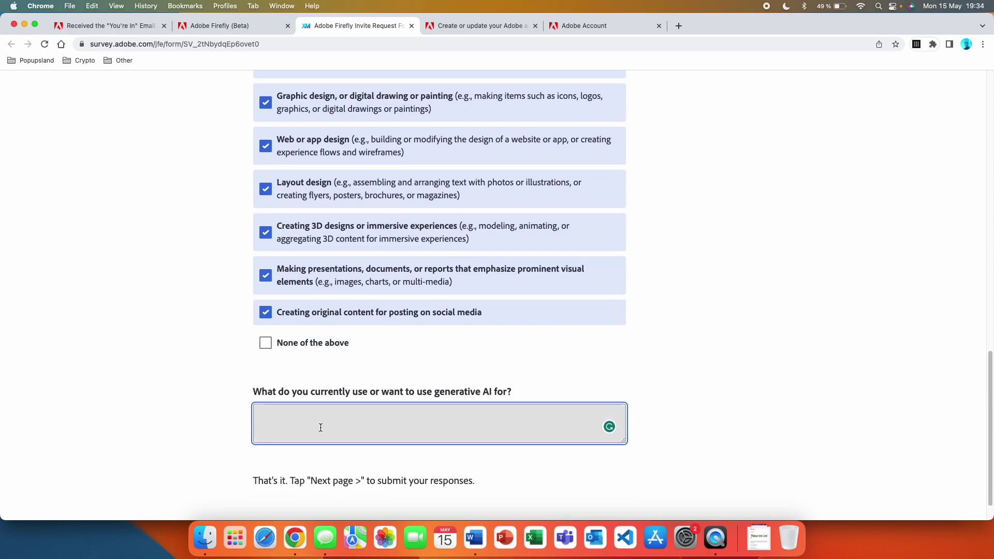
scroll(322, 413, up, 2)
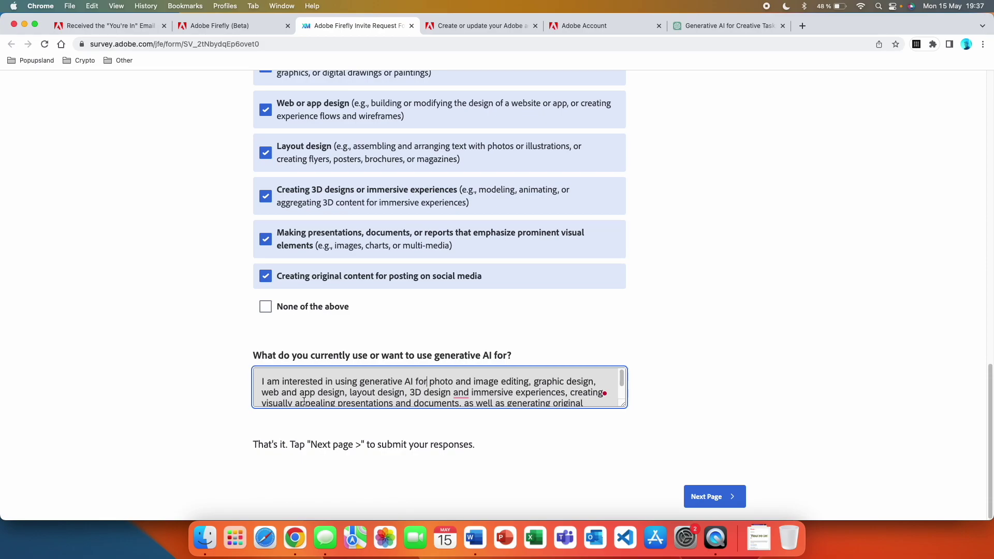
scroll(529, 399, down, 1)
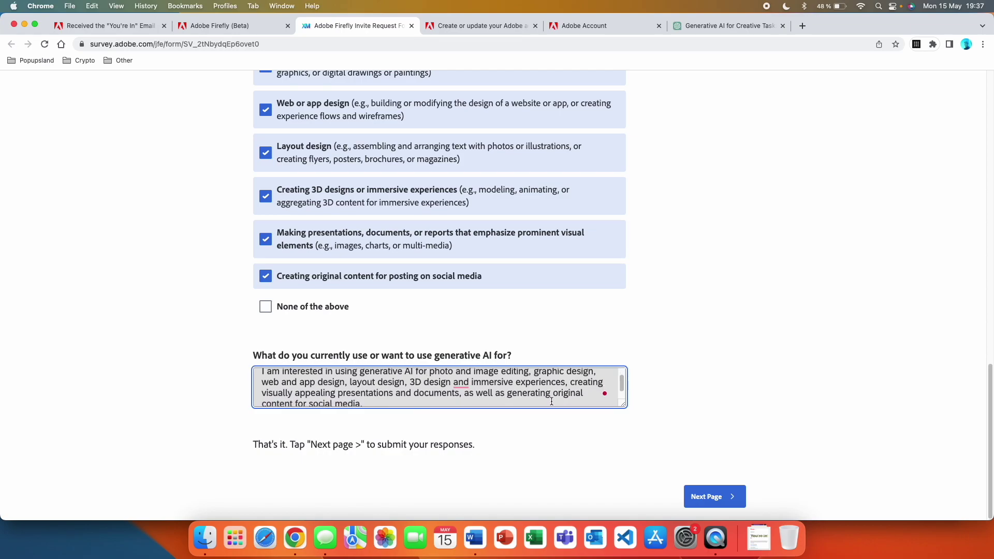
scroll(398, 400, down, 1)
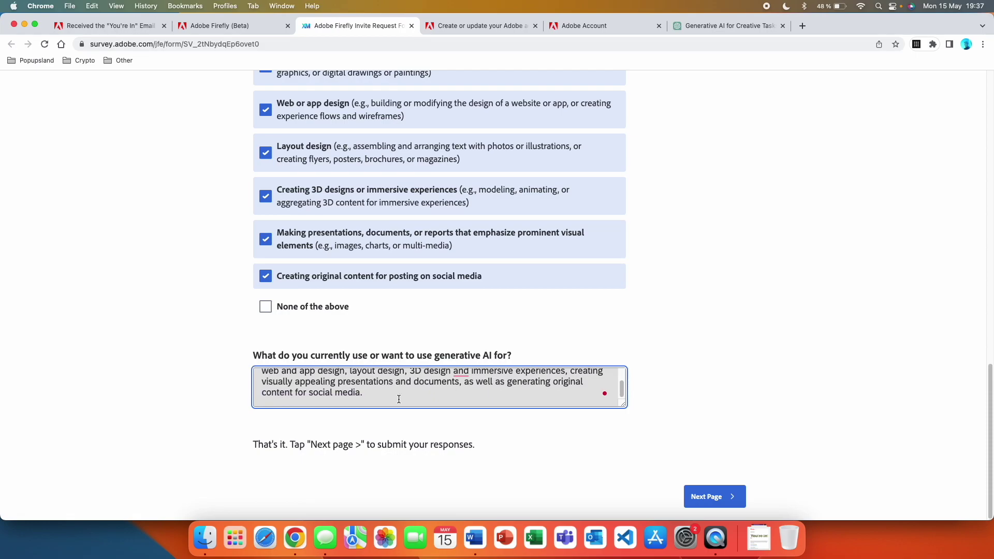
scroll(332, 400, up, 2)
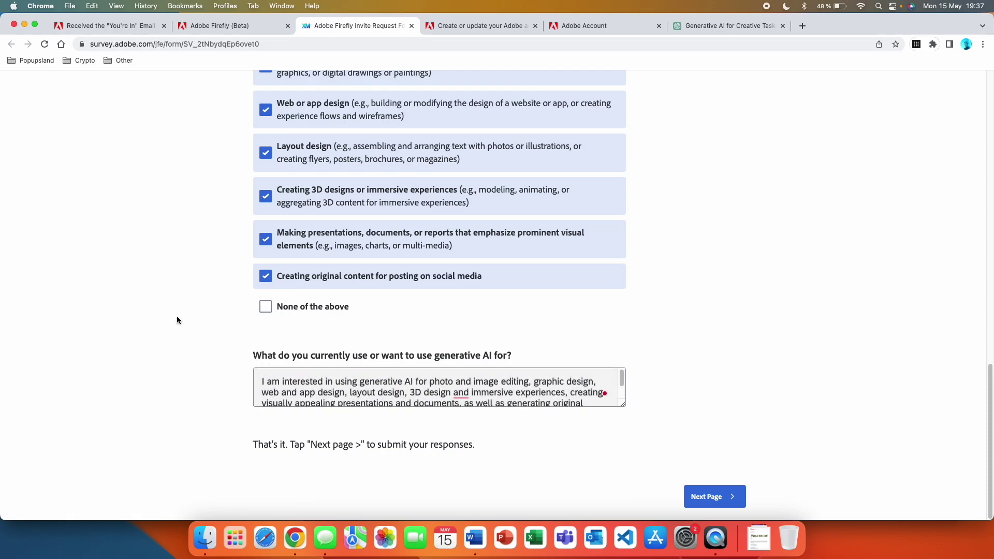
scroll(199, 280, up, 3)
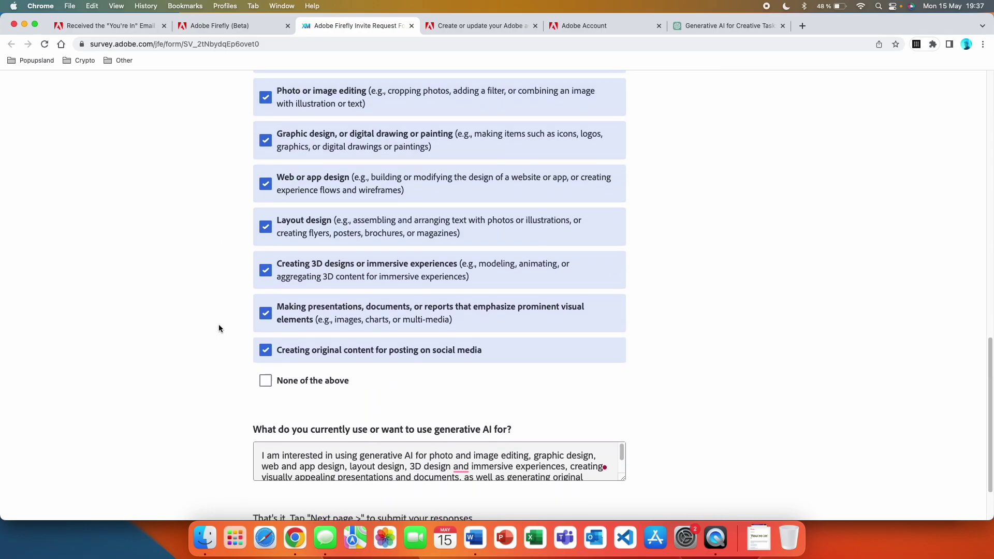
scroll(218, 328, down, 3)
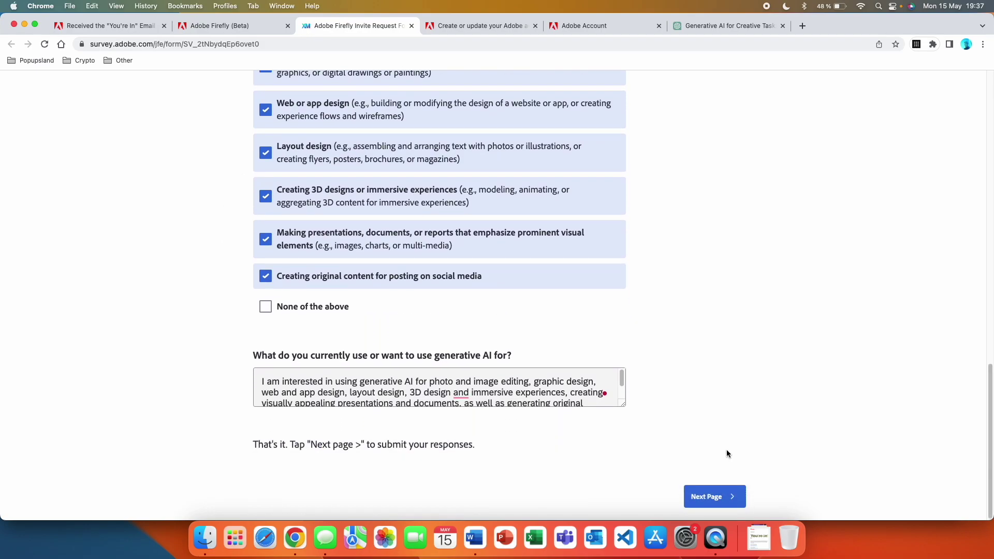
click(728, 501)
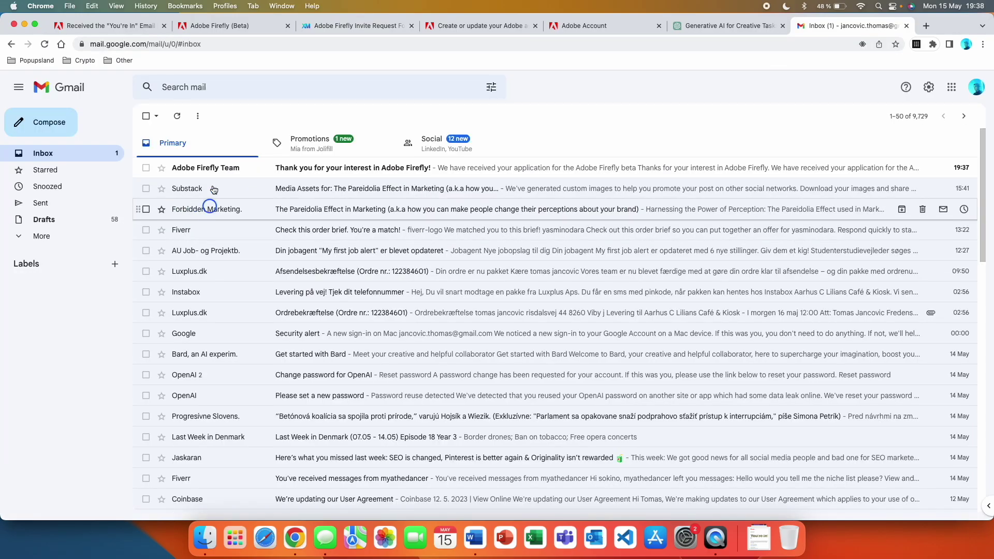
Open the Adobe Firefly Team thank-you email and follow its Discord invite link.
click(564, 171)
scroll(560, 249, down, 5)
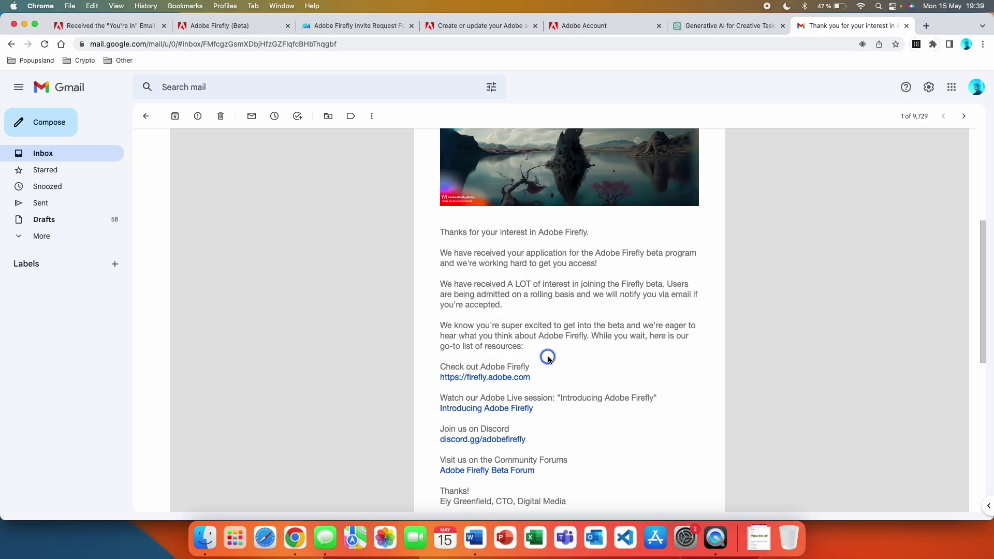
scroll(539, 357, down, 3)
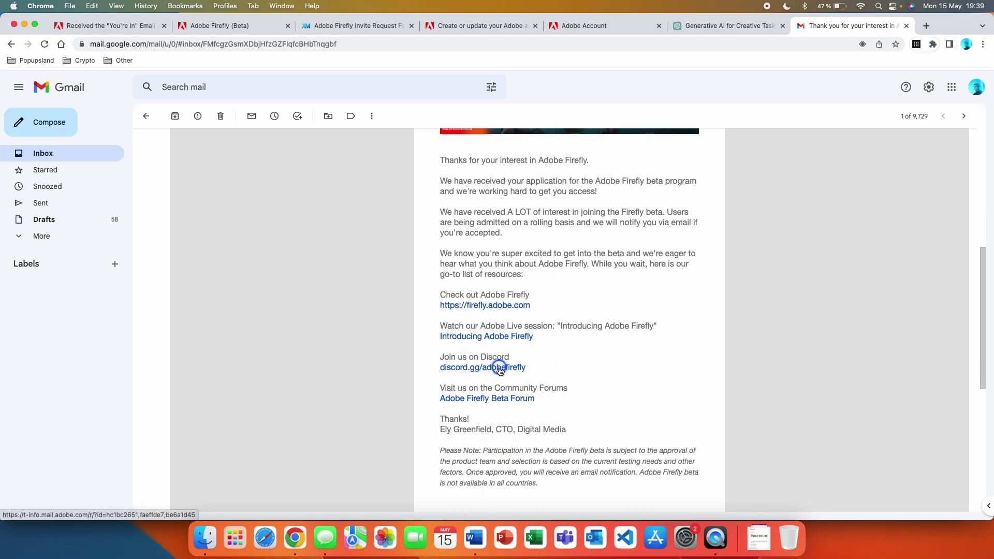
click(498, 367)
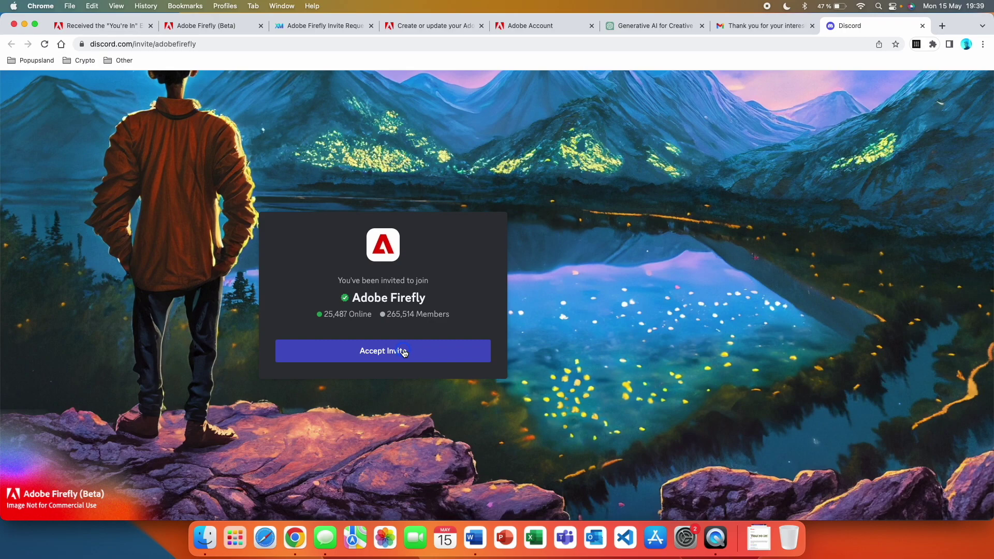
Join the Adobe Firefly Discord server and browse #chat-english about beta access wait times.
click(402, 350)
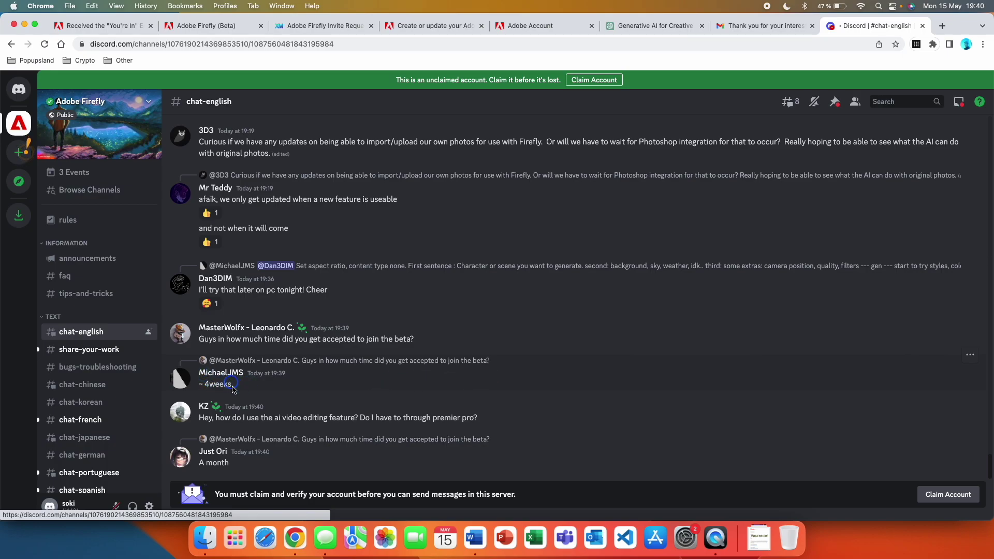
scroll(381, 317, up, 15)
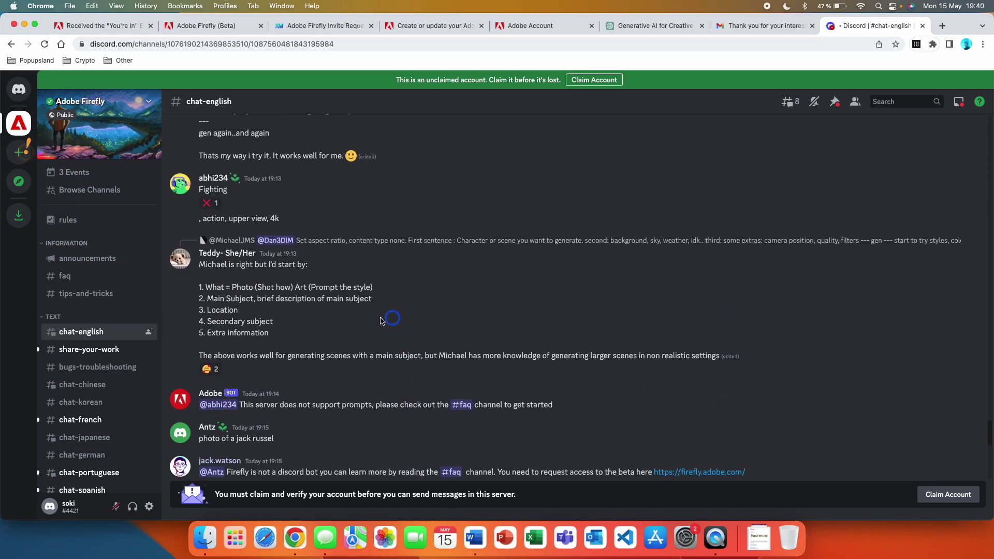
scroll(383, 317, up, 10)
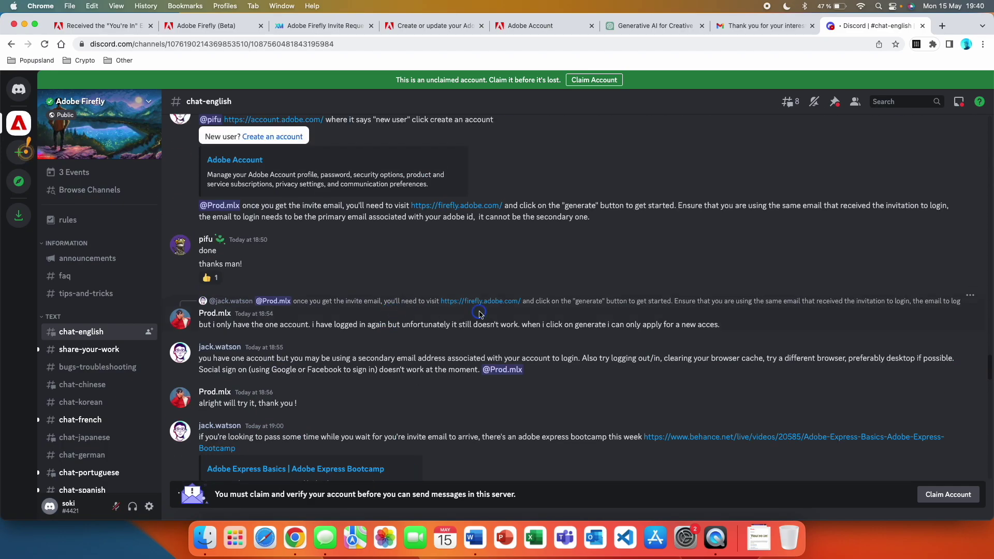
scroll(479, 314, down, 20)
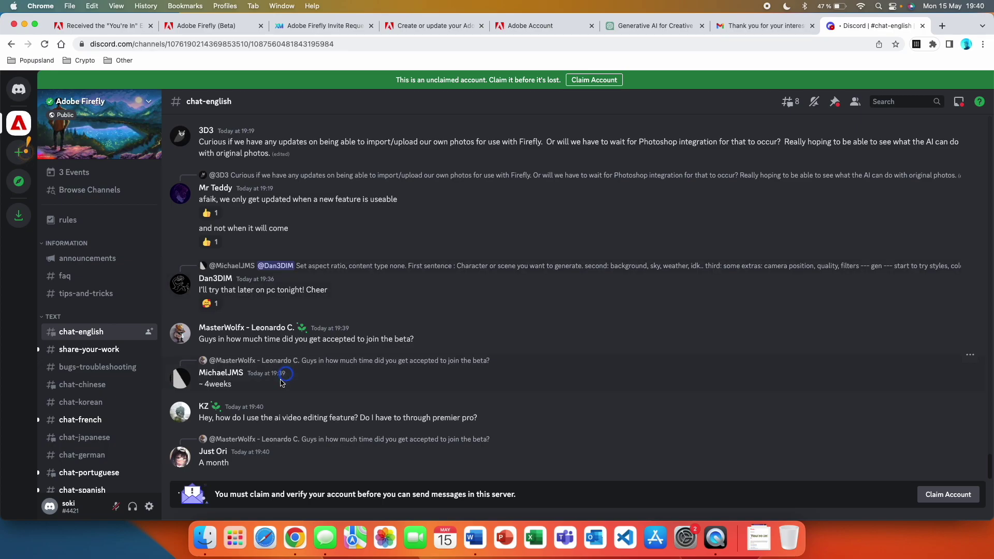
click(766, 25)
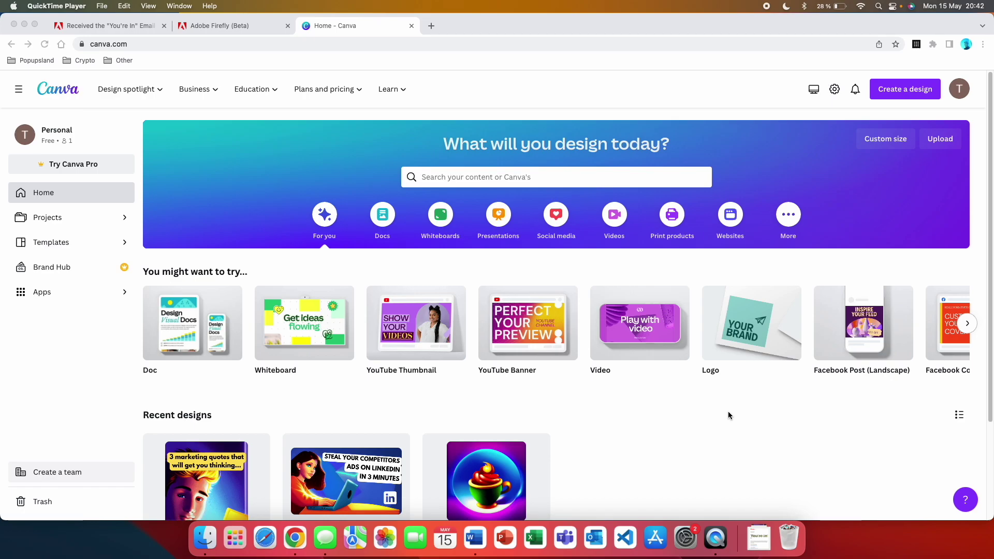
click(718, 308)
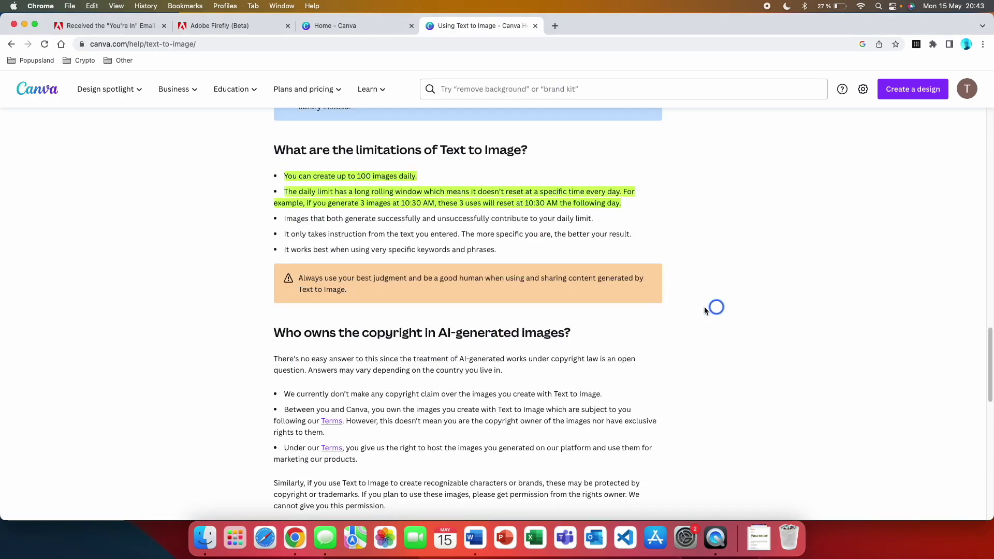
Open the Using Text to Image help article and highlight its no-copyright-claim sentence.
click(485, 161)
click(267, 181)
scroll(266, 183, down, 1)
drag(603, 394, 284, 394)
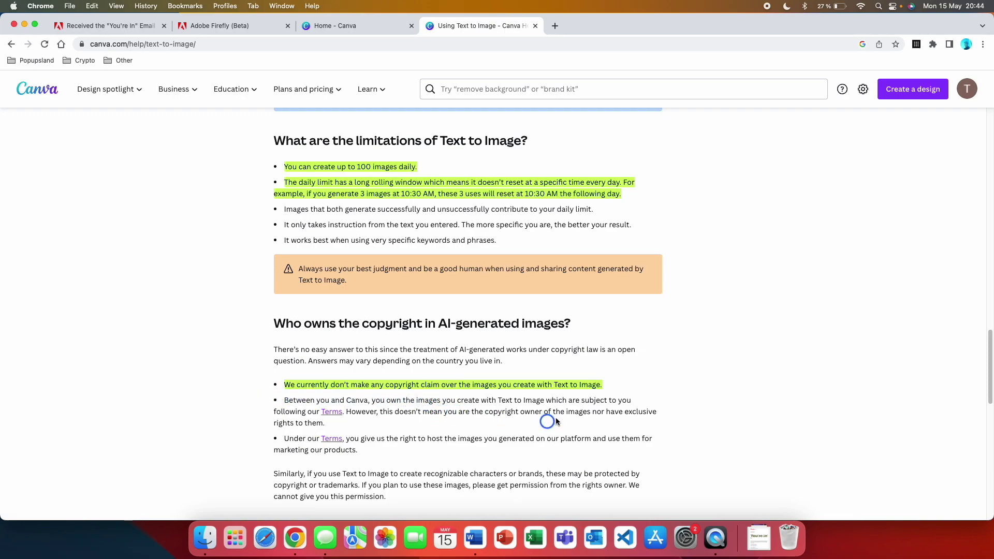
key(ctrl+shift+Tab)
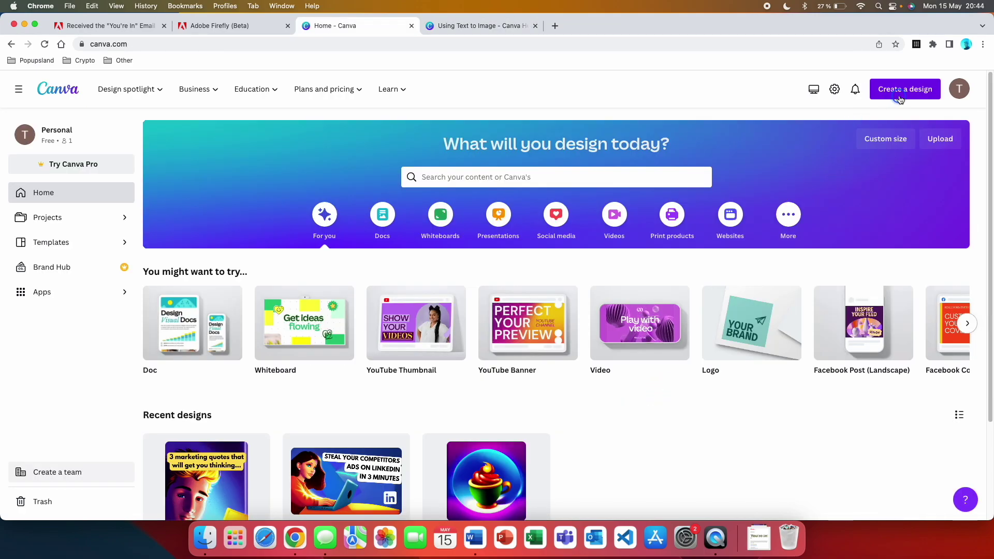
Create a blank YouTube Thumbnail design and load the Text to Image app via an Apps search for 'text to'.
click(904, 89)
click(814, 200)
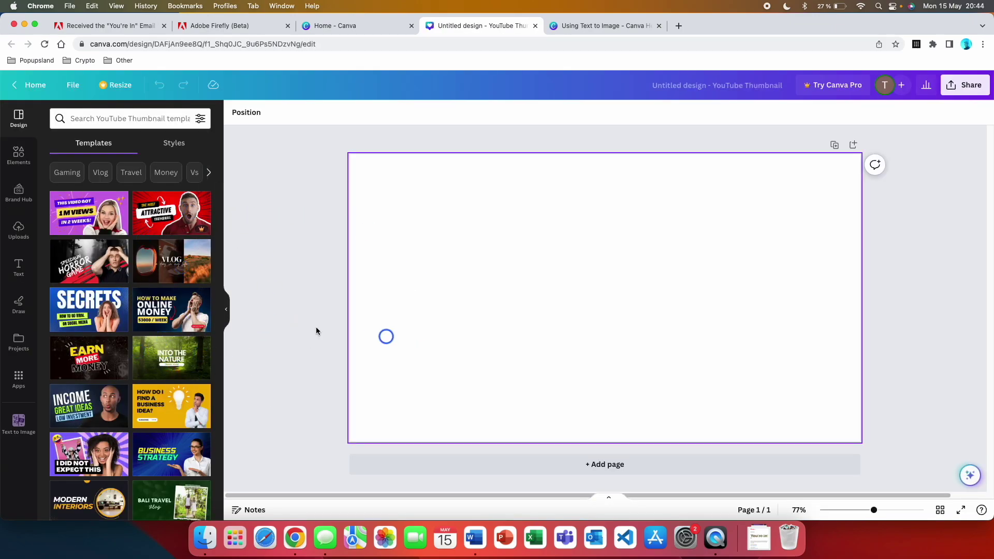
click(21, 424)
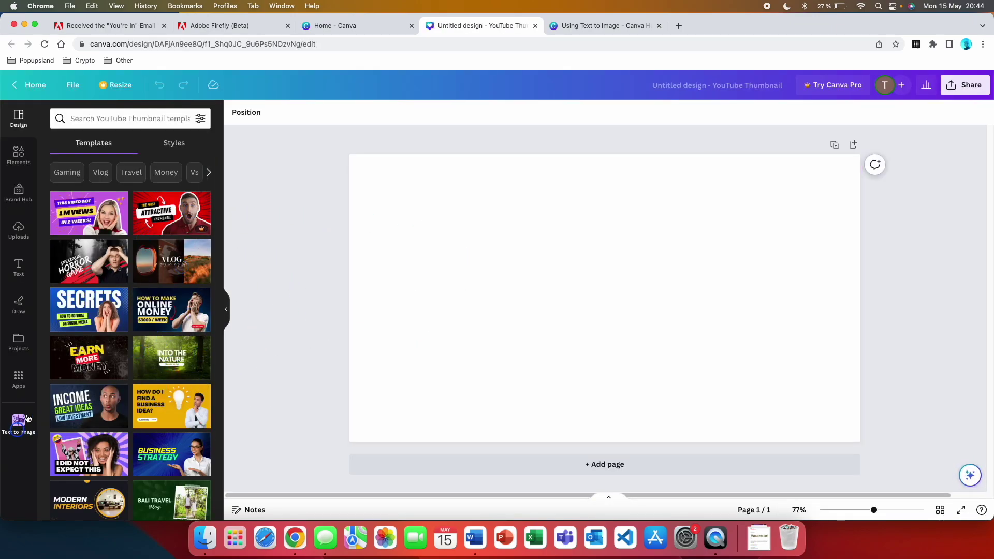
click(22, 397)
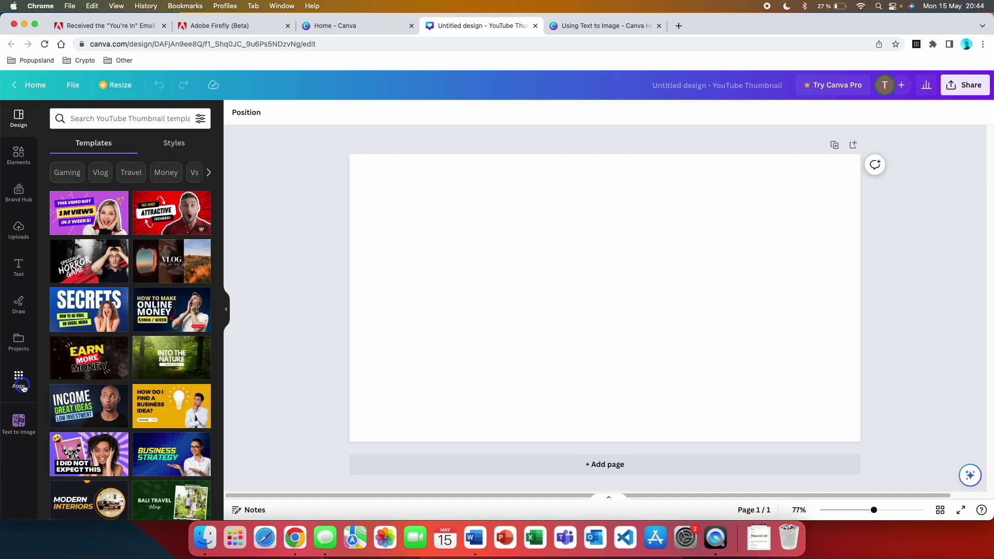
click(102, 119)
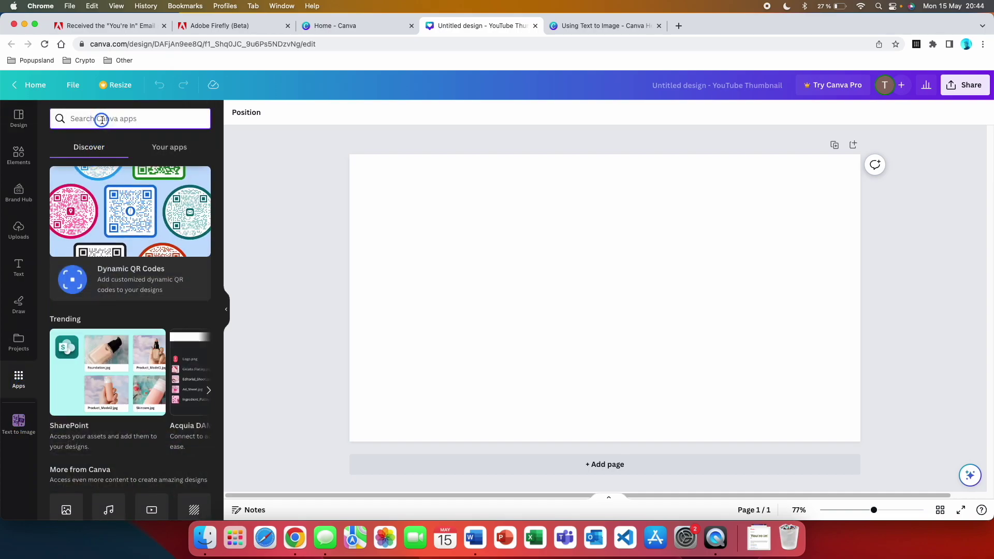
text(text to)
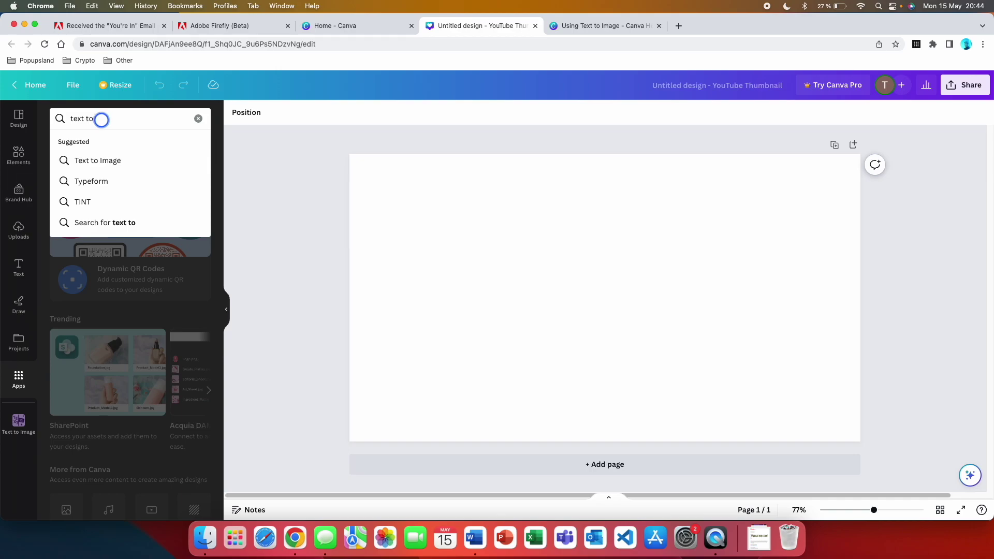
click(99, 163)
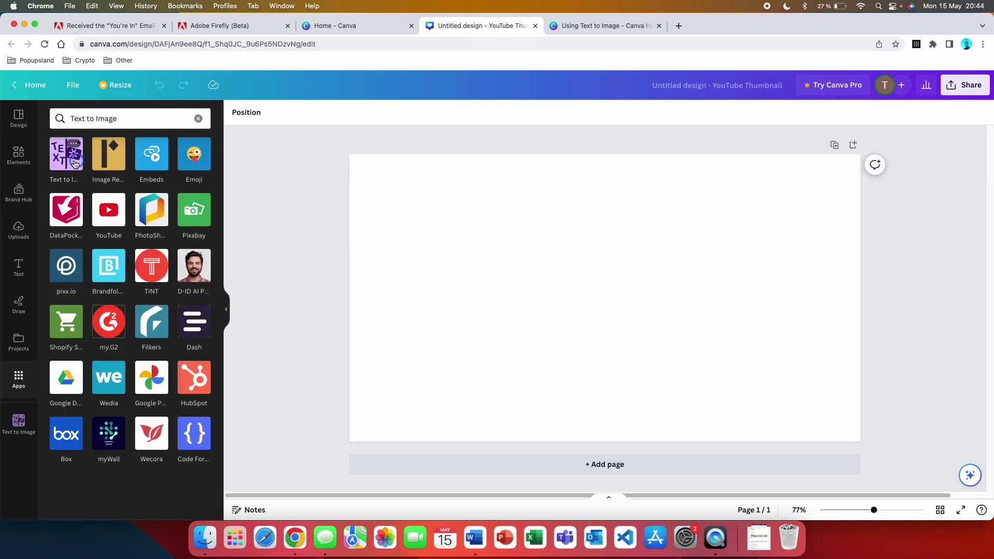
click(66, 155)
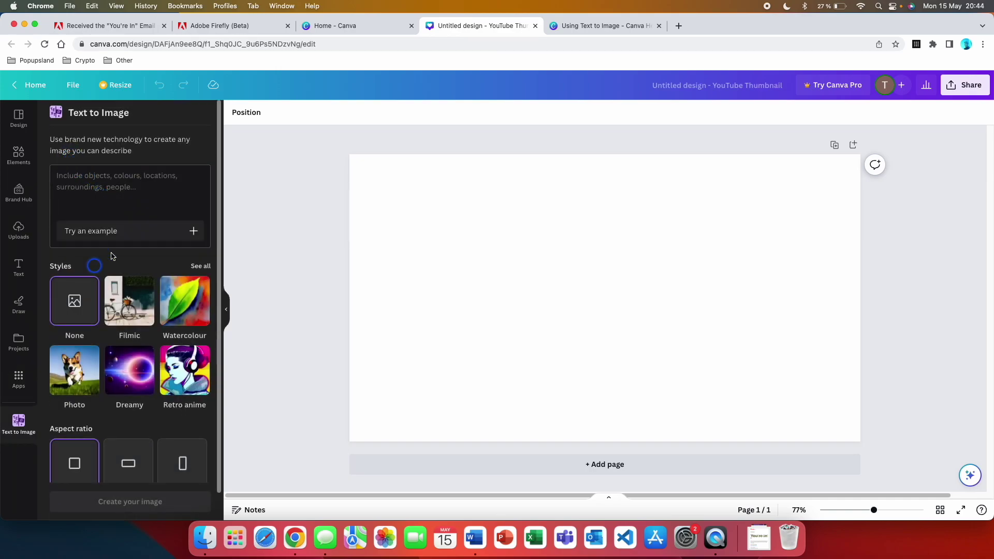
Fill the prompt with the example 'Red painted cottage on a remote island'.
click(132, 183)
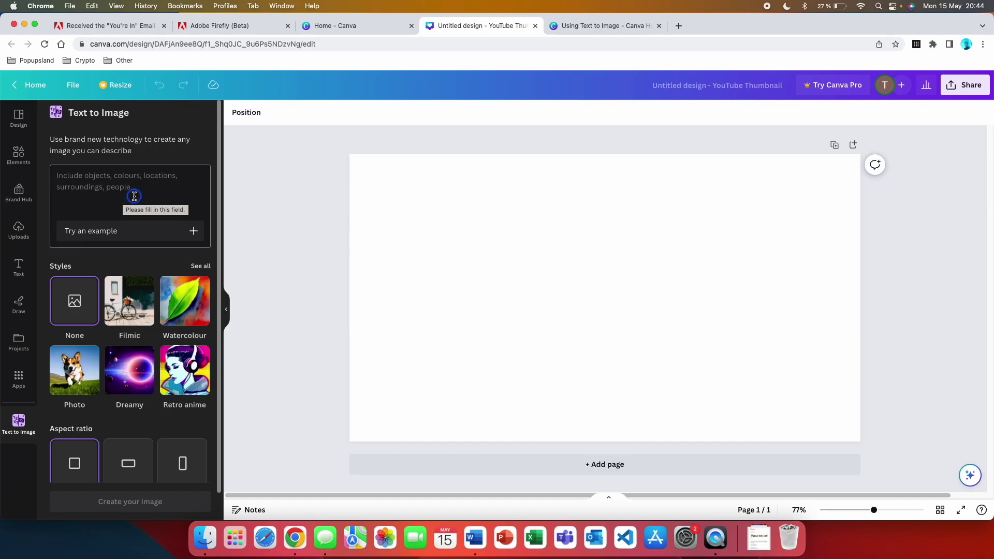
click(107, 233)
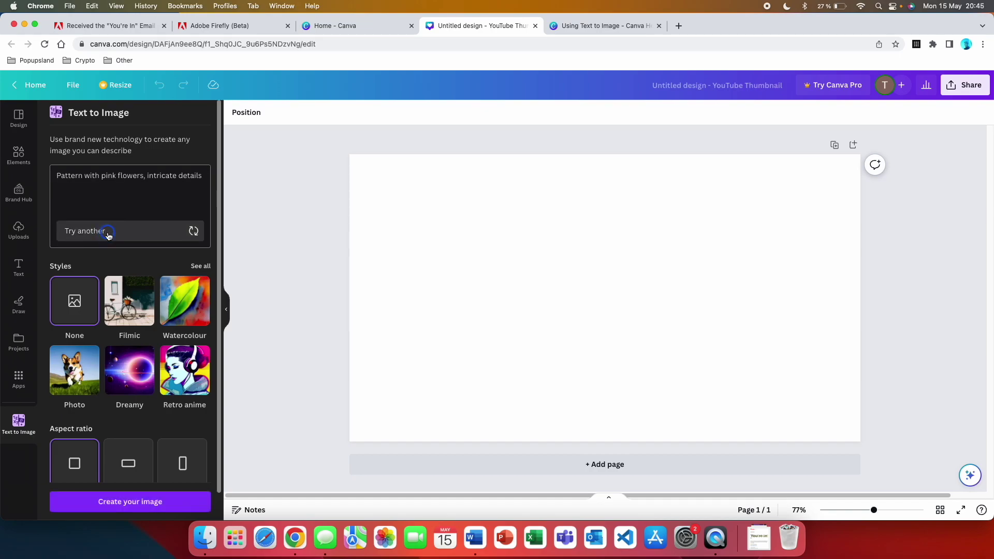
click(108, 234)
click(108, 234)
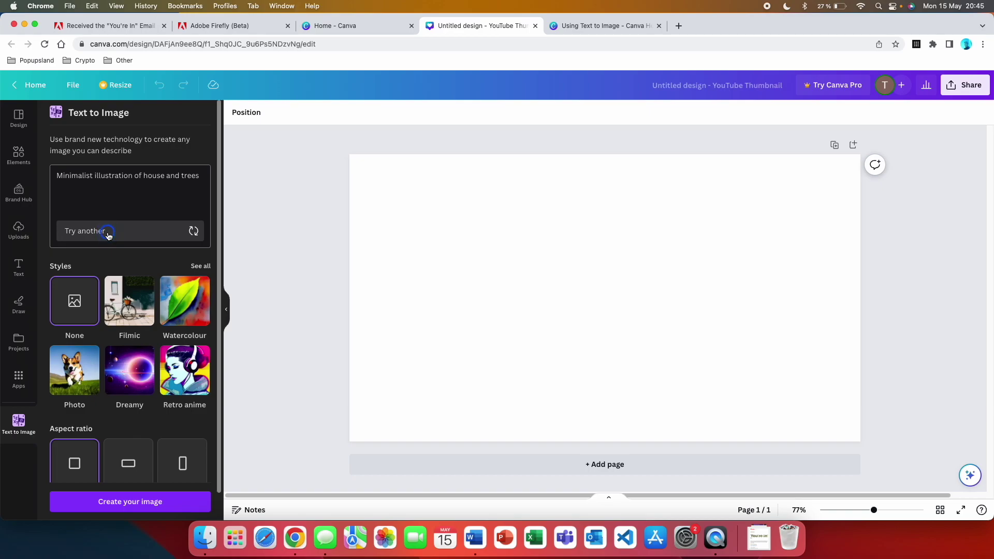
click(108, 234)
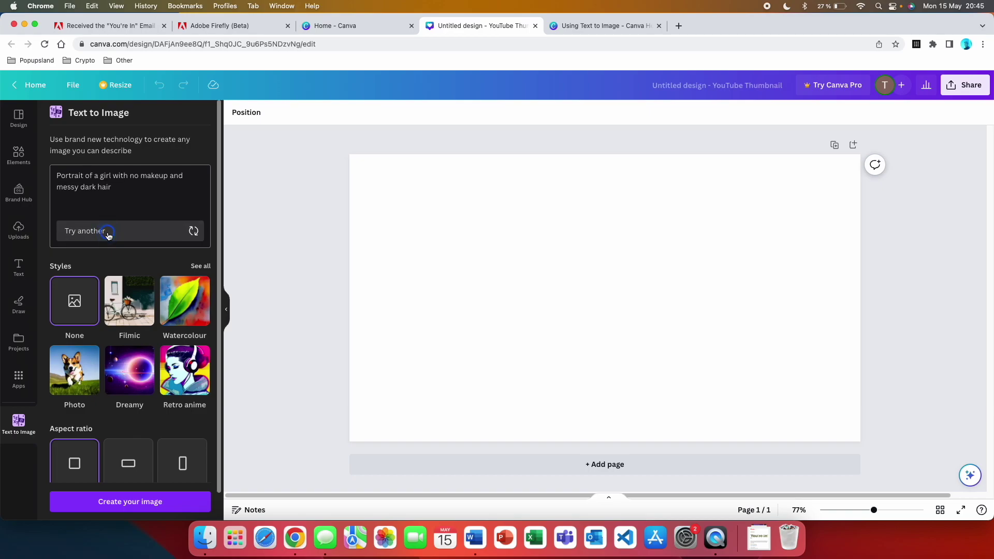
click(109, 234)
click(84, 192)
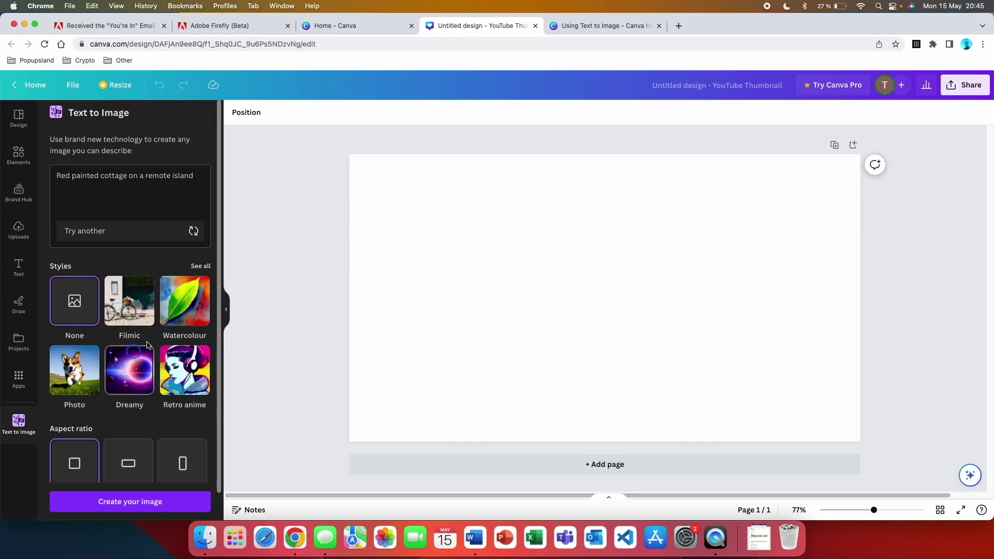
Choose the Dreamy style and the Landscape aspect ratio.
click(200, 265)
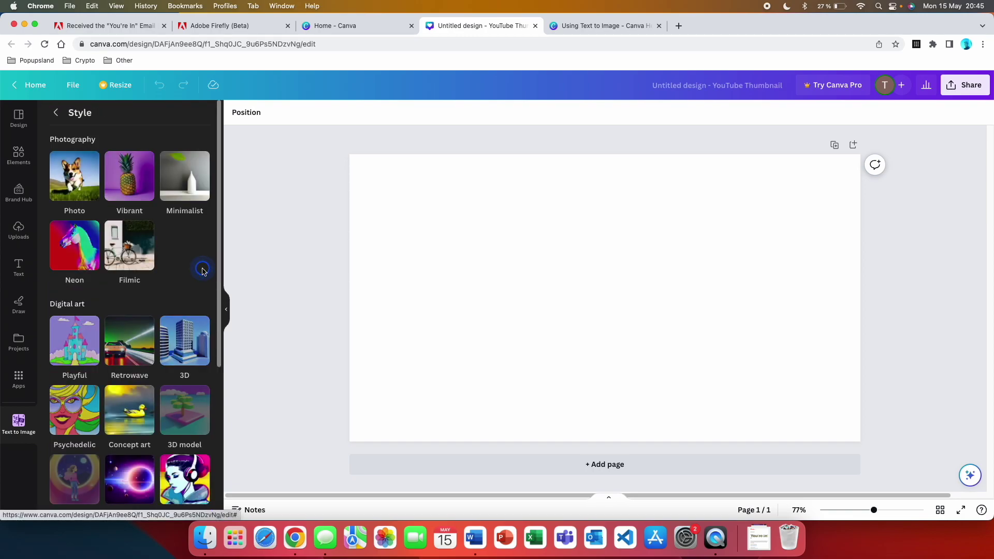
scroll(177, 286, down, 5)
scroll(177, 287, up, 5)
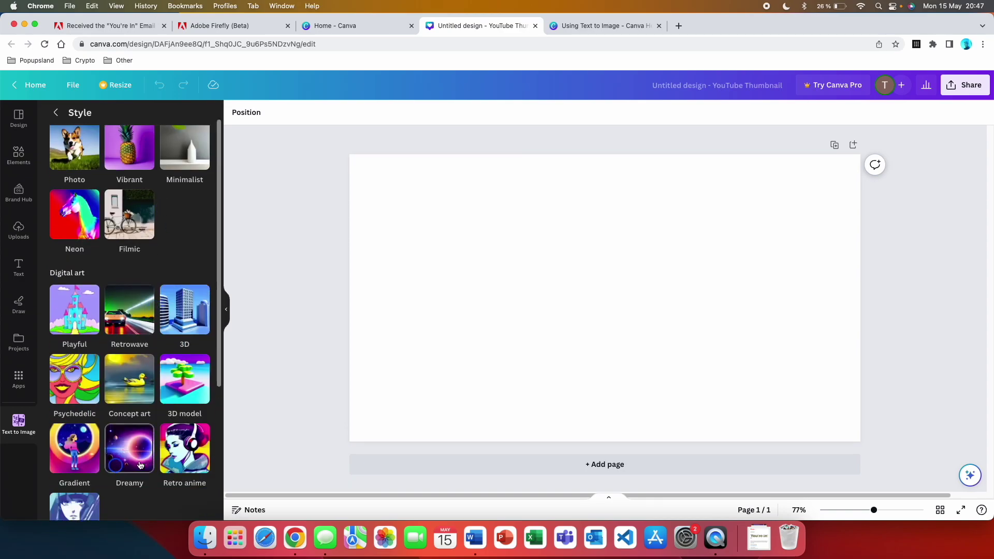
click(150, 457)
scroll(104, 415, down, 1)
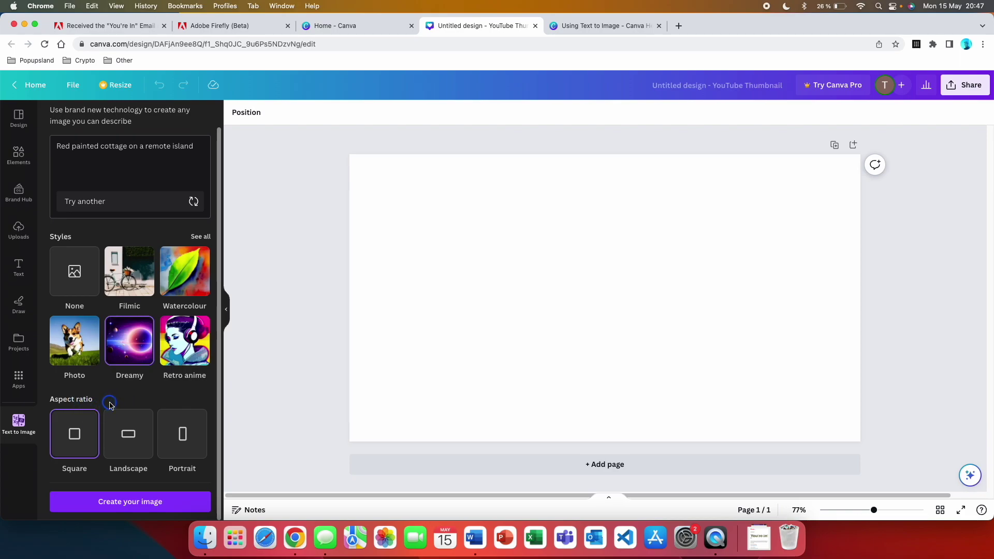
click(133, 433)
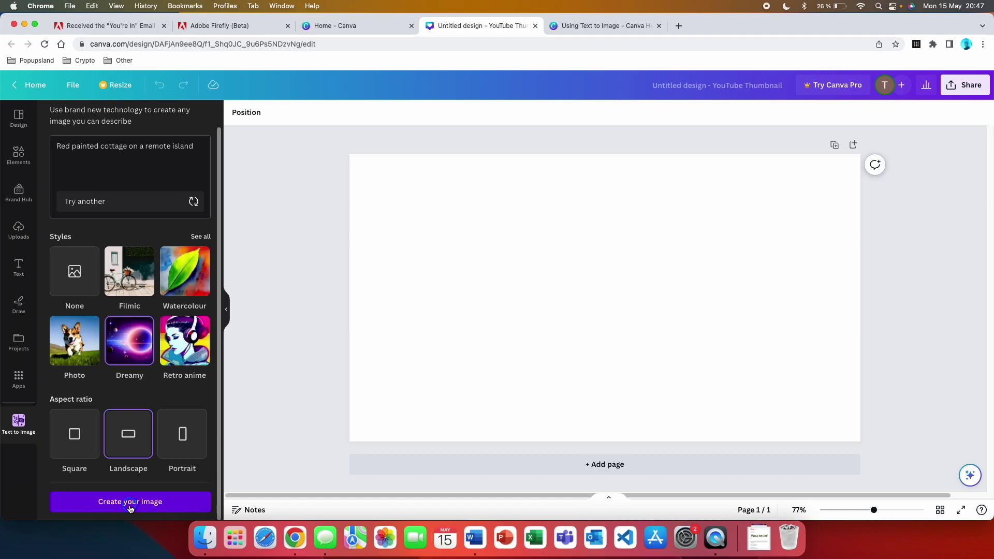
Generate the red-cottage images, then try out and discard the first result.
click(148, 506)
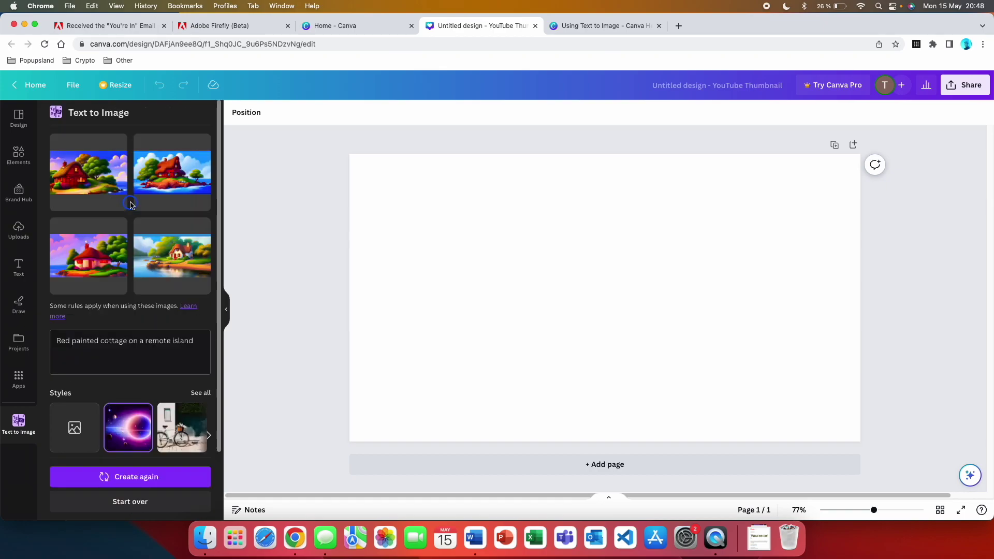
click(126, 195)
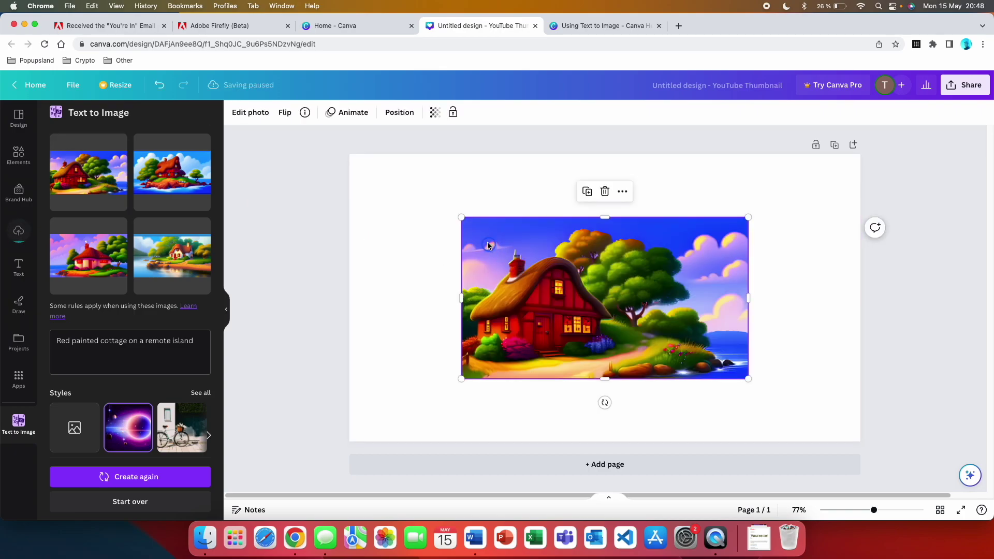
drag(462, 217, 349, 162)
key(Delete)
Stretch the island-cottage image to fill the thumbnail page, then move to the Adobe Firefly tab.
drag(150, 159, 524, 248)
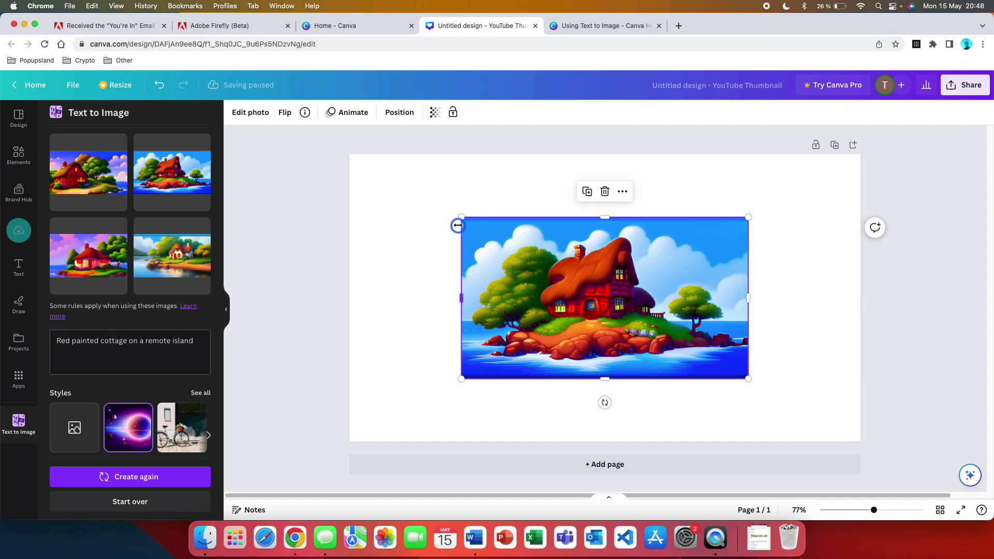
drag(461, 219, 613, 326)
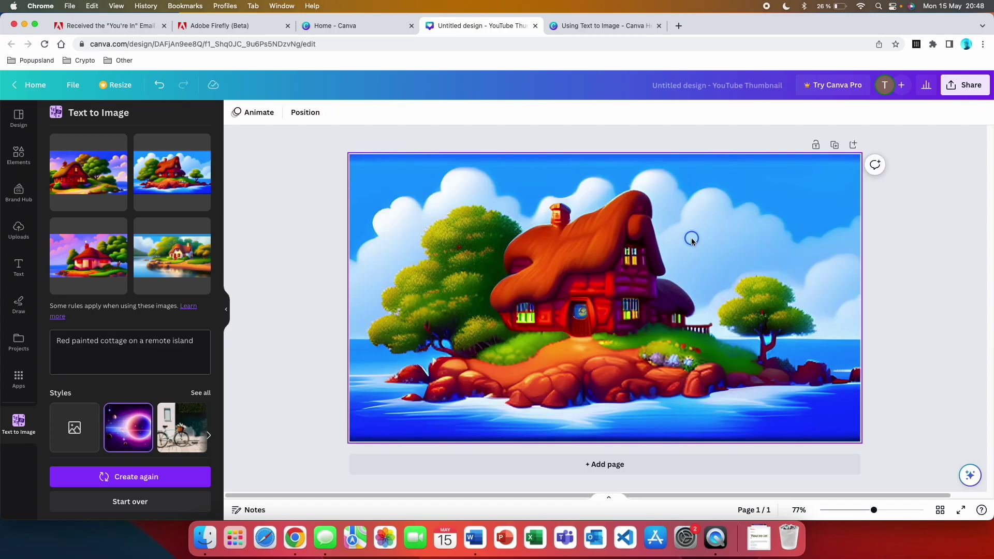
click(585, 141)
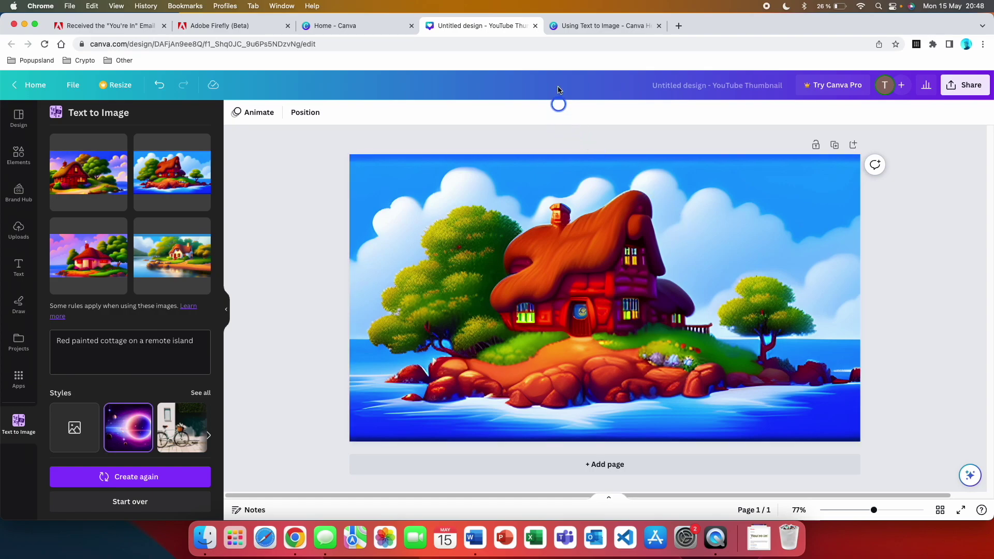
click(218, 26)
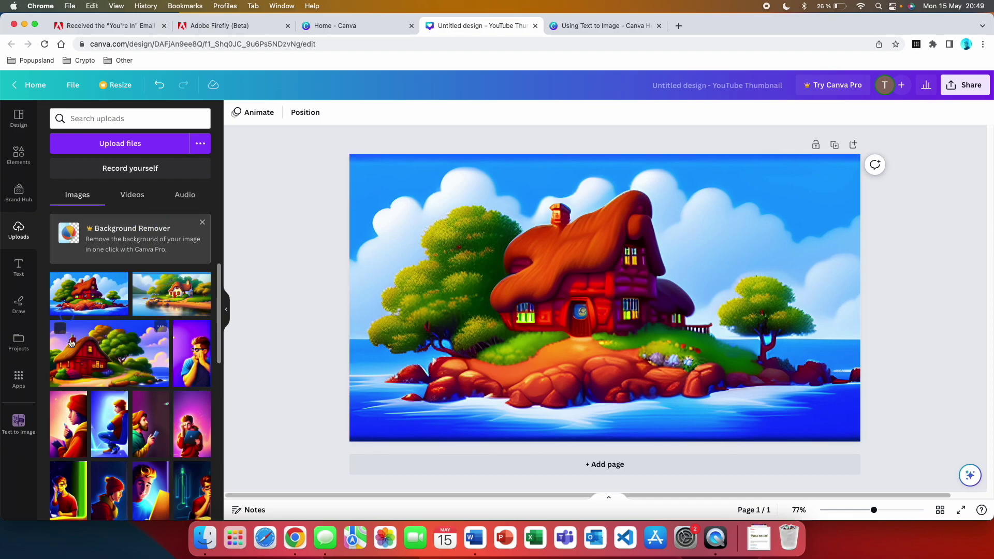
Open Uploads and select the island-cottage background image on the thumbnail canvas.
click(21, 234)
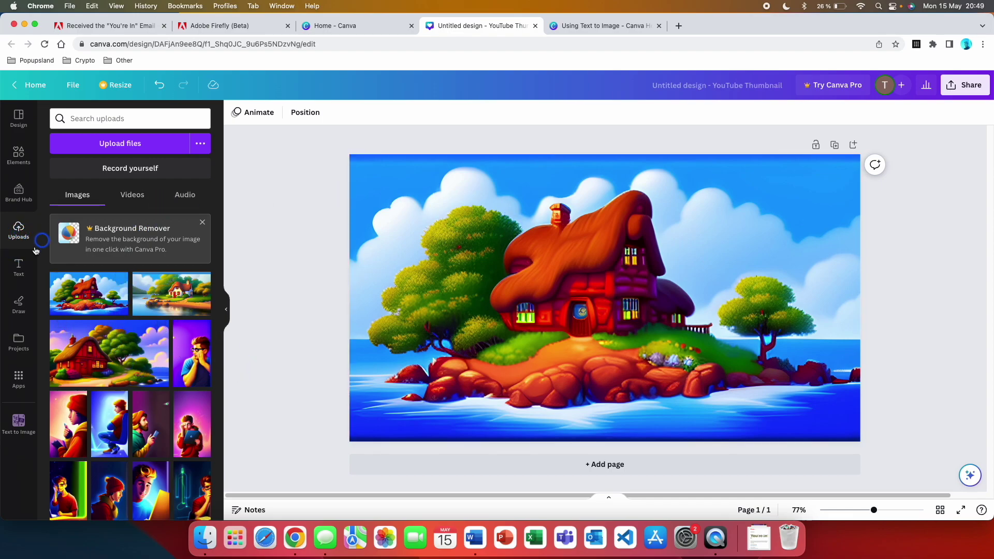
click(139, 345)
click(419, 329)
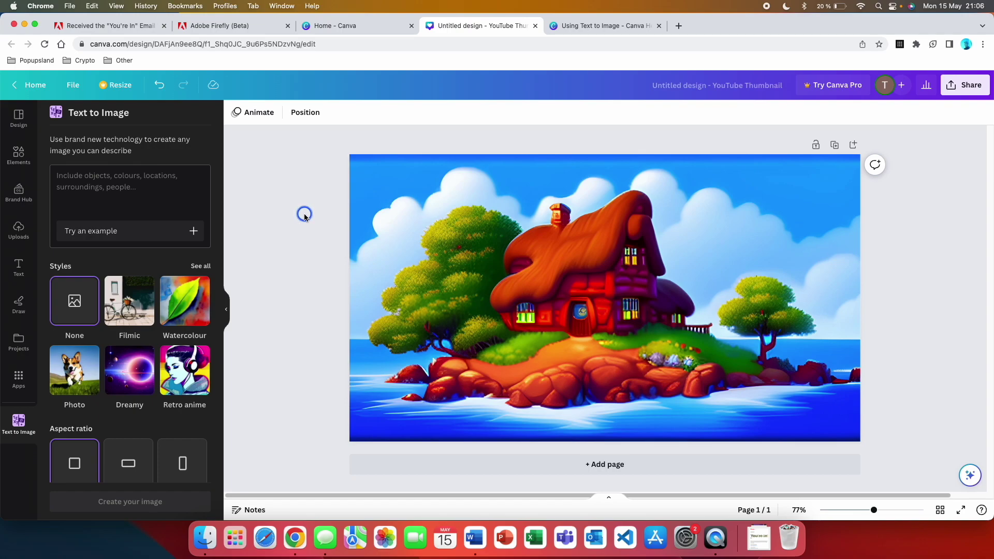
With Magic Edit, brush over the island's flowers and describe the addition as 'a car'.
click(411, 216)
click(277, 115)
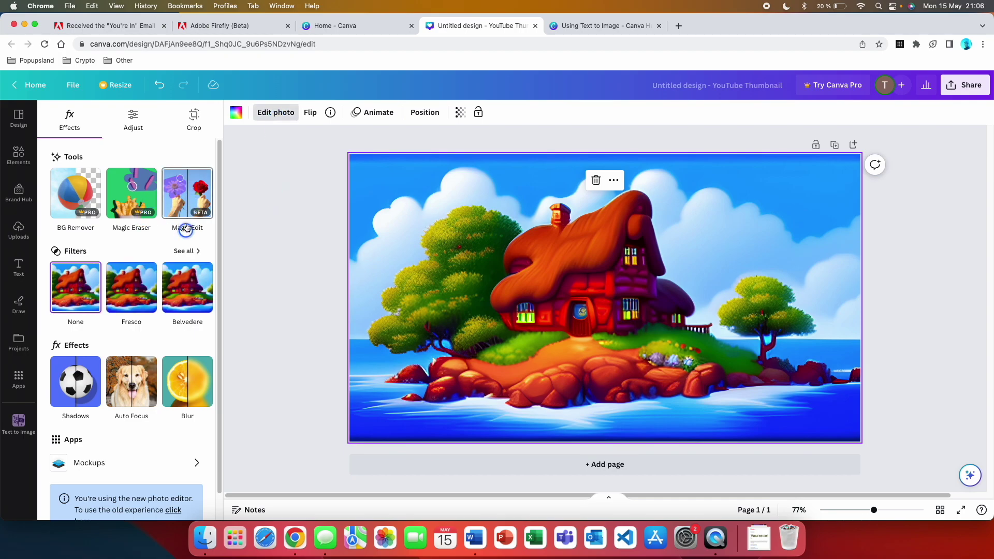
click(187, 208)
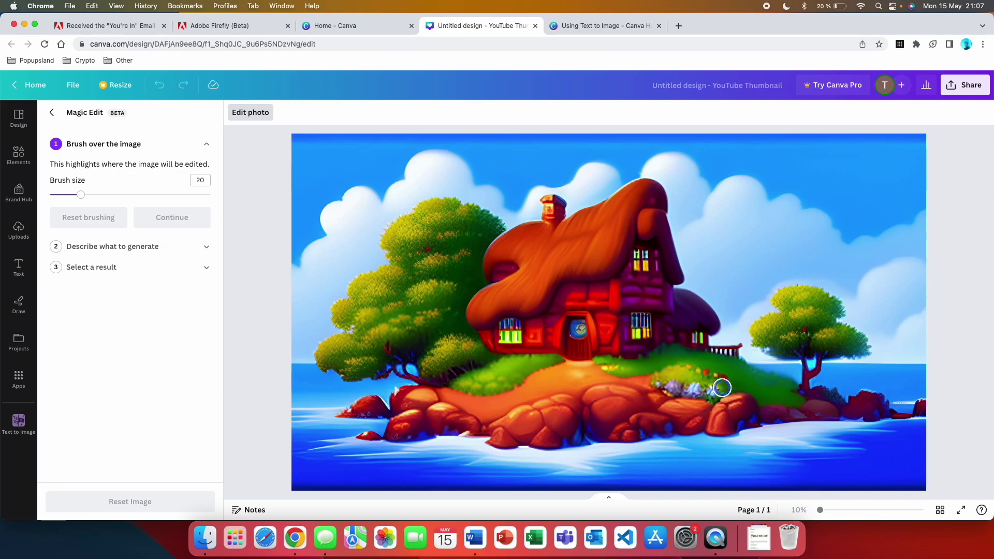
mouse_move(724, 379)
mouse_down()
mouse_move(660, 373)
mouse_move(673, 386)
mouse_move(712, 386)
mouse_move(713, 369)
mouse_move(720, 393)
mouse_up()
click(147, 220)
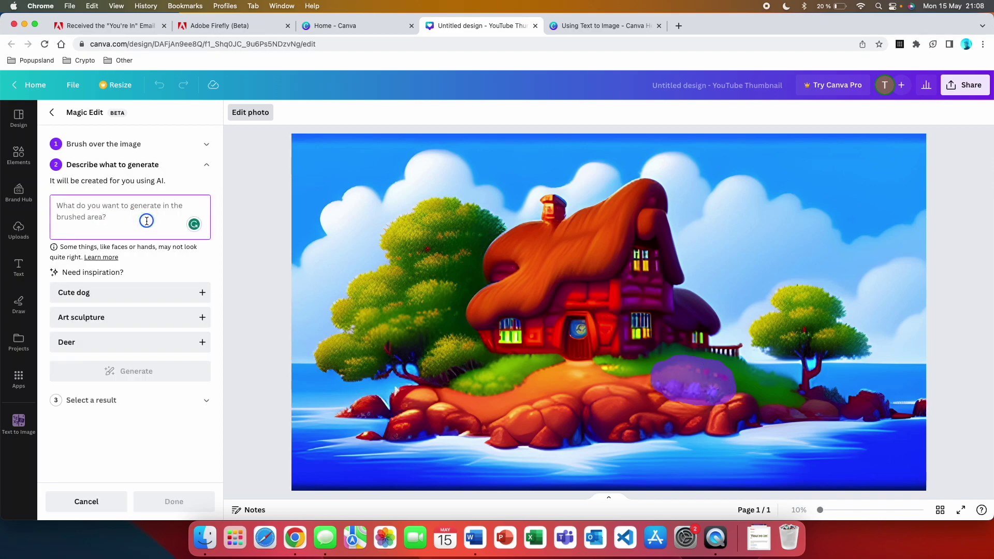
text(a car)
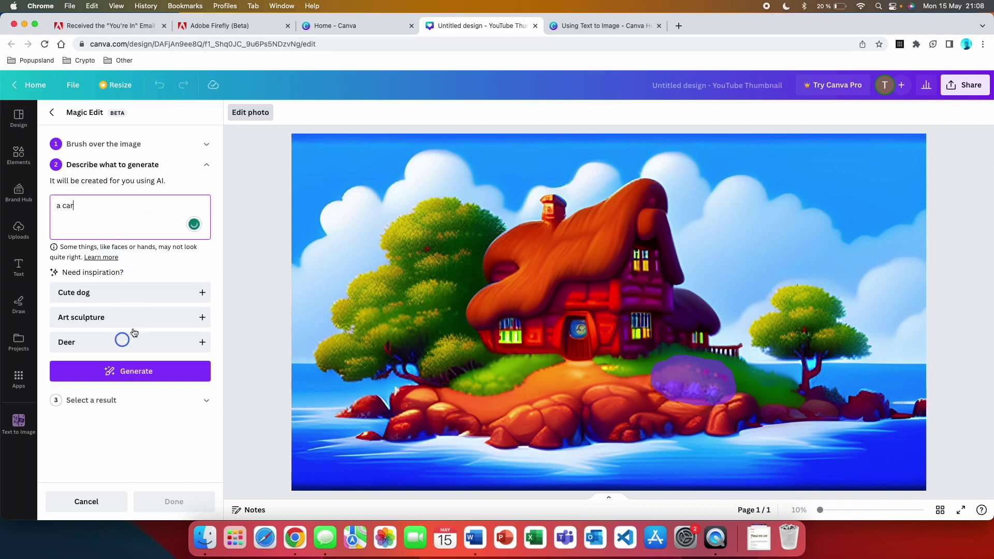
Generate car options, compare all four, and apply the first blue-and-yellow rally car.
click(141, 379)
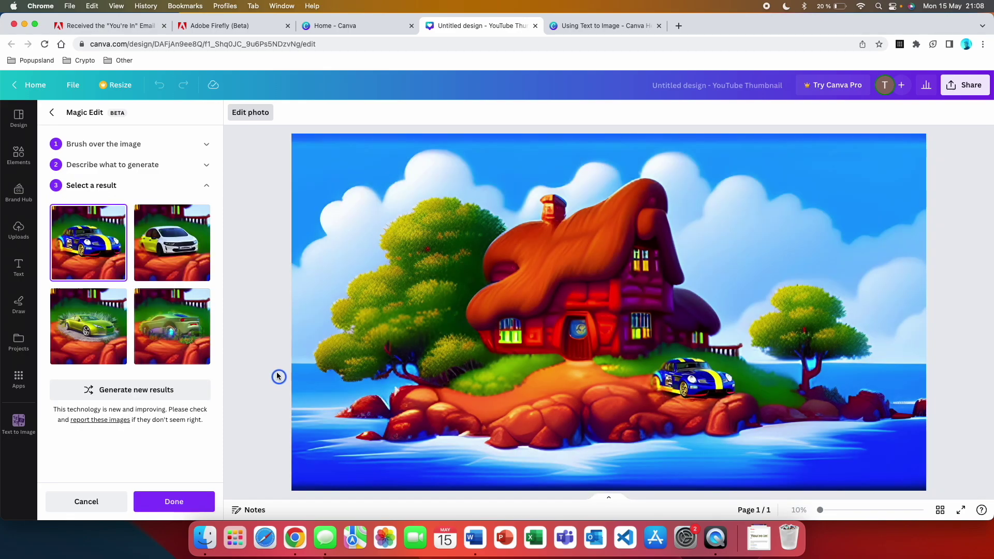
click(172, 261)
click(118, 309)
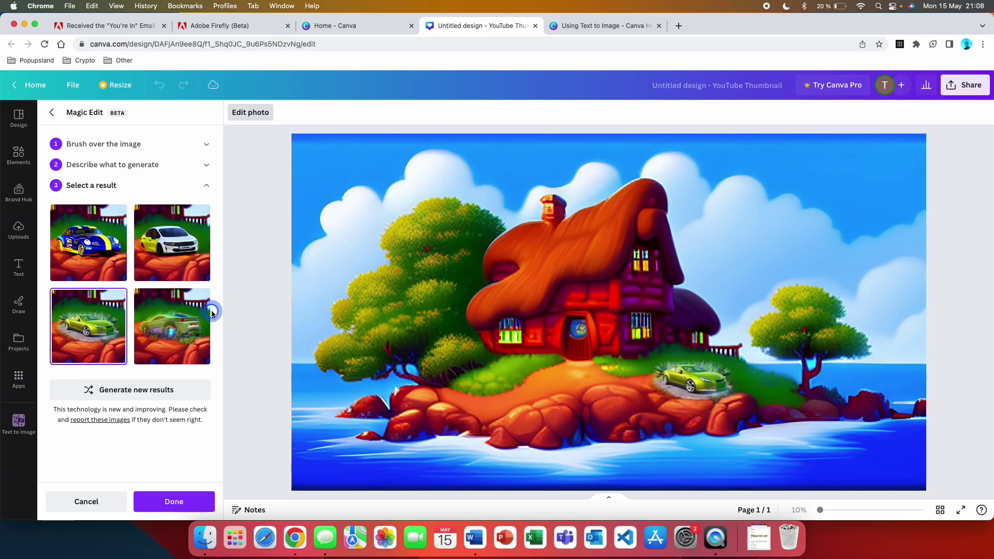
click(173, 335)
click(106, 267)
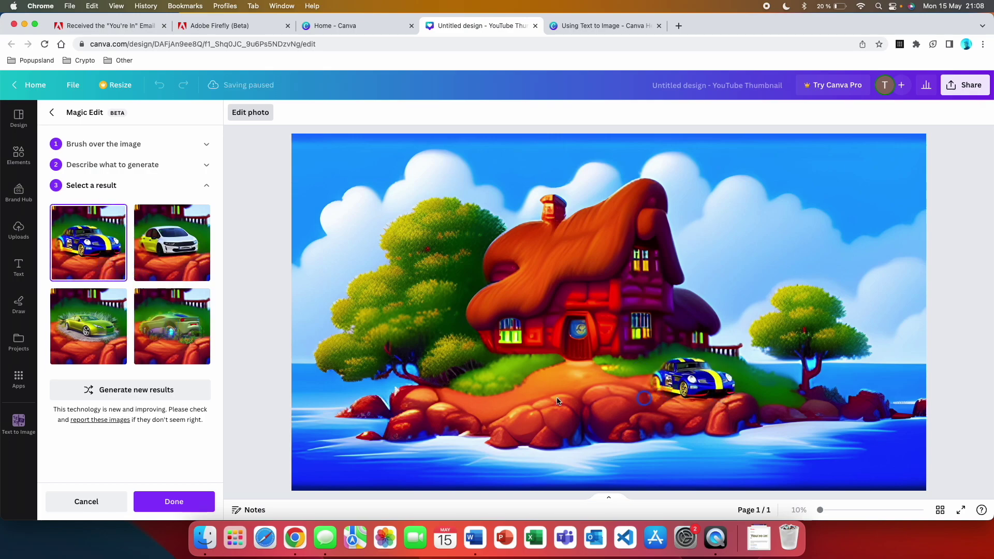
click(151, 427)
click(179, 502)
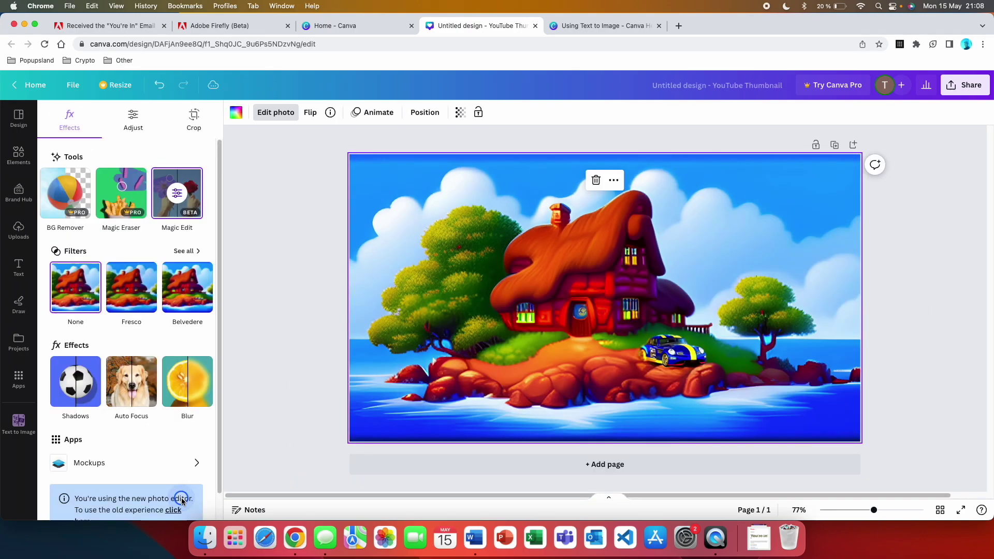
click(311, 271)
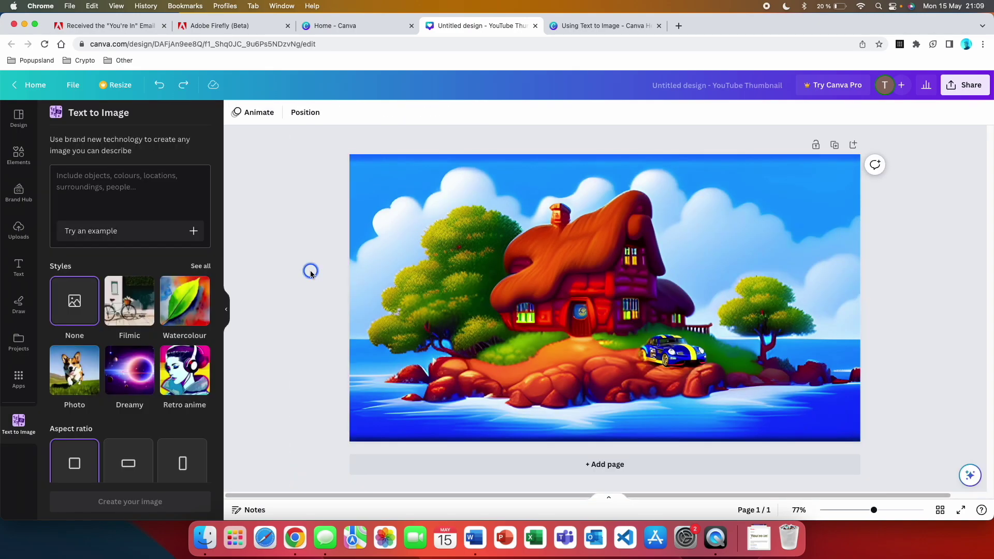